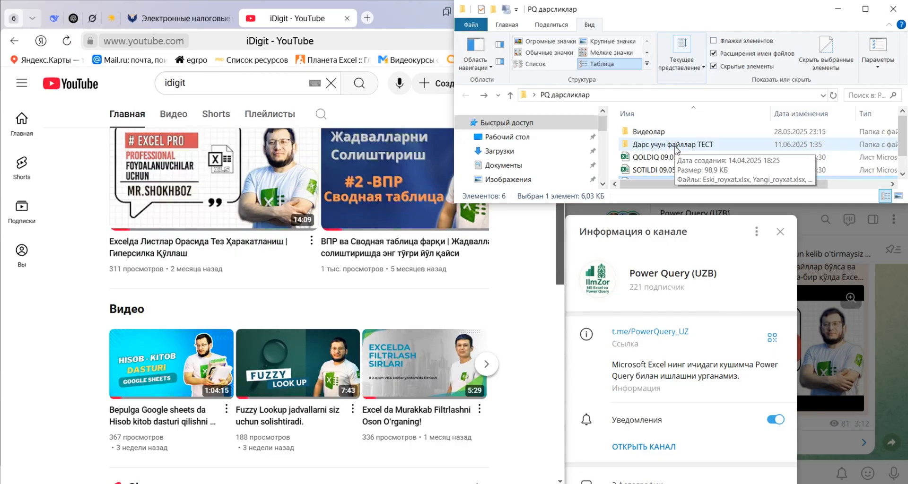
Switch to Excel by opening Абонентлар хисобот.xlsx from the PQ дарсликлар folder and start a data import from a workbook file
scroll(655, 161, "down", 1)
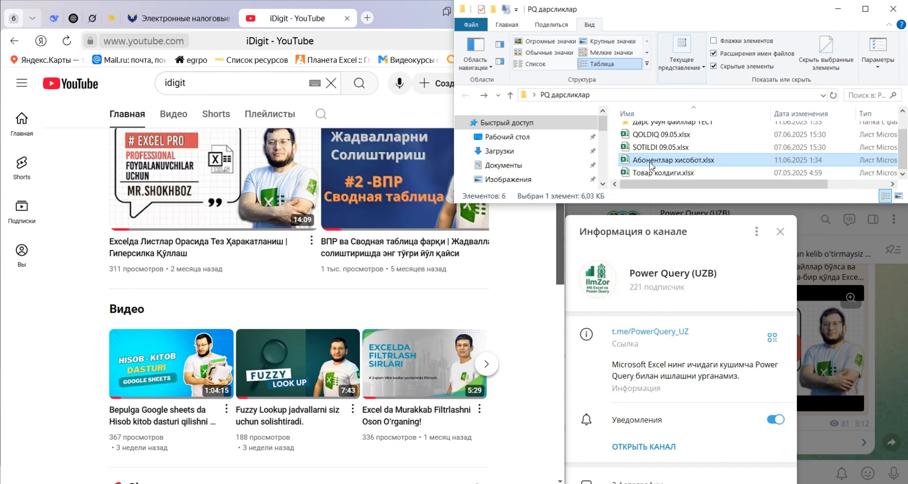
double_click(681, 161)
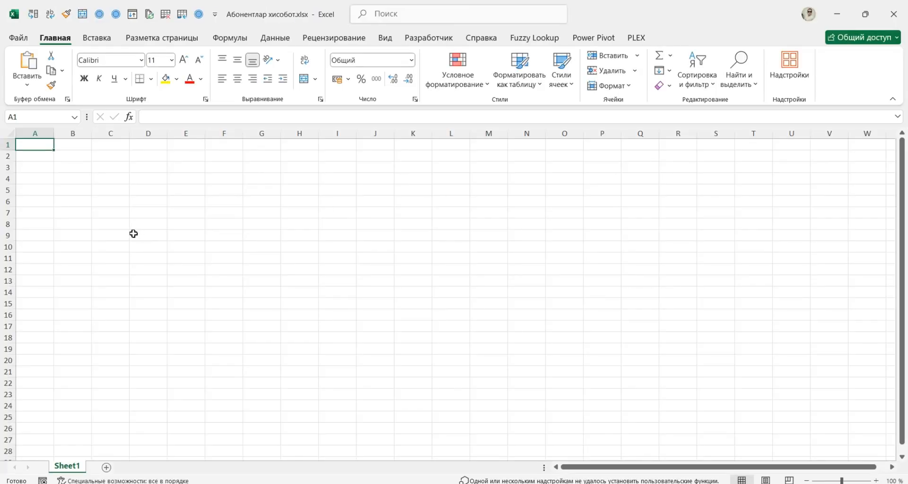
left_click(279, 37)
left_click(26, 84)
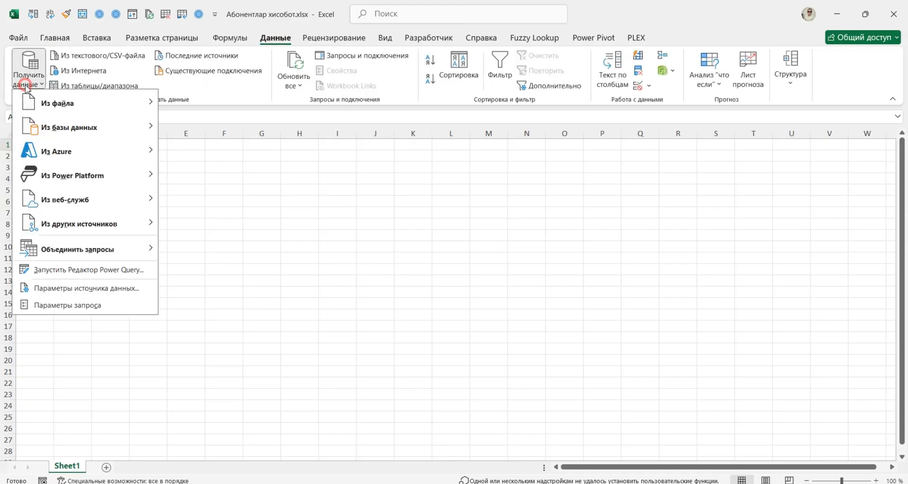
mouse_move(105, 101)
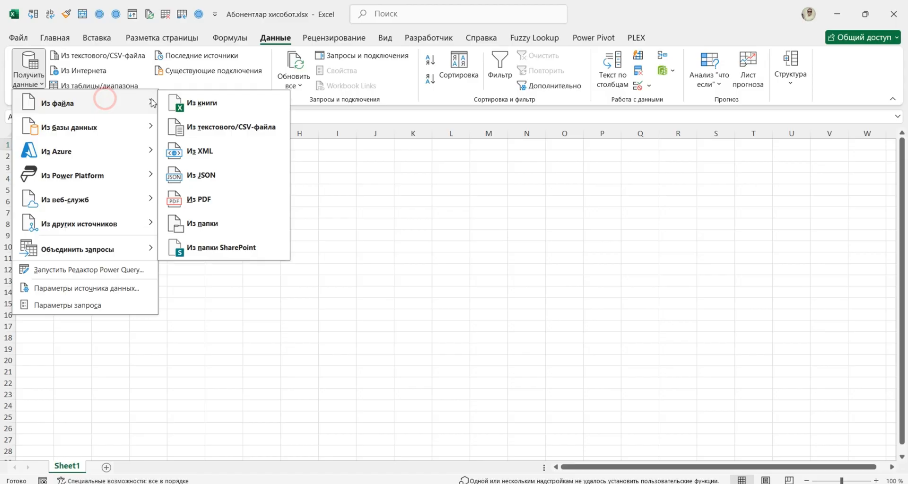
left_click(209, 103)
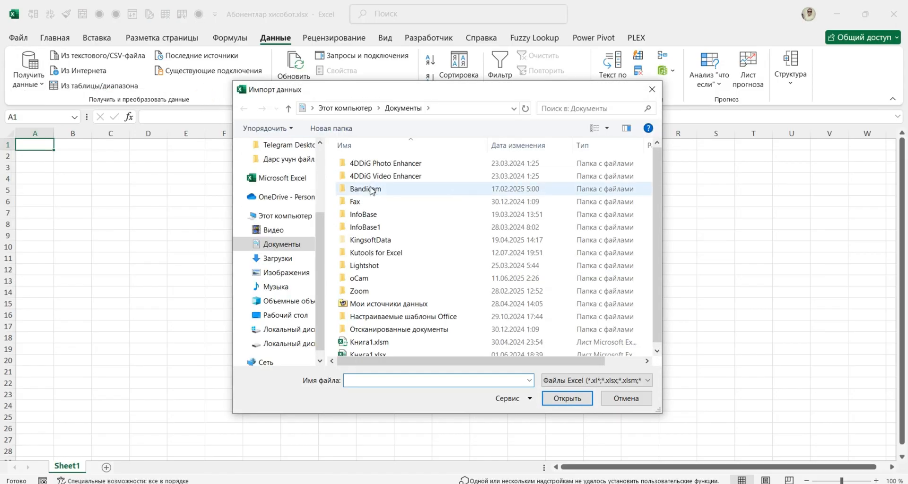
Bring Sheet1 of Eski_royxat.xlsx from the PQ дарсликлар subfolder Дарс учун файллар ТЕСТ into the Power Query editor for transformation
scroll(279, 190, "up", 2)
left_click(279, 188)
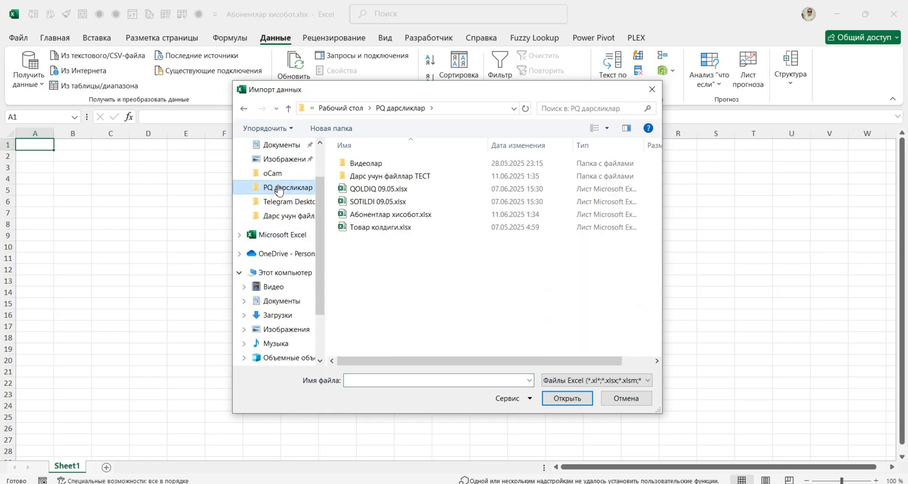
double_click(391, 179)
left_click(367, 164)
double_click(367, 164)
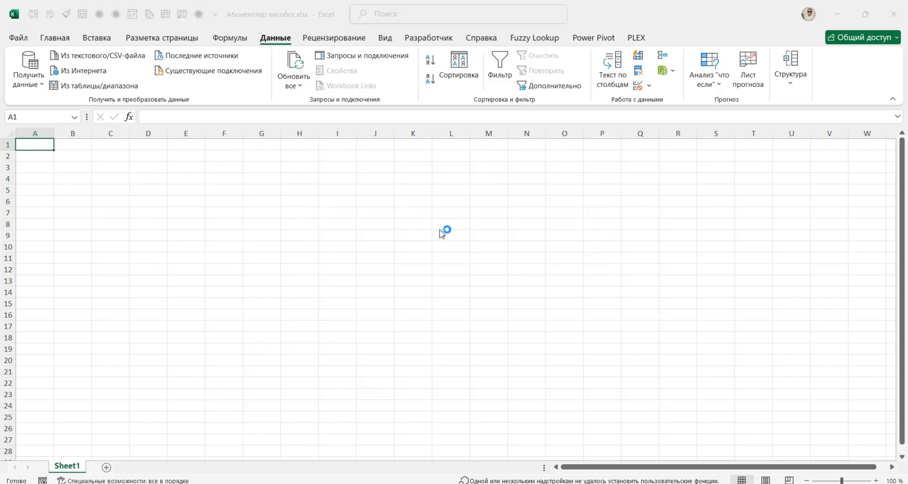
left_click(265, 161)
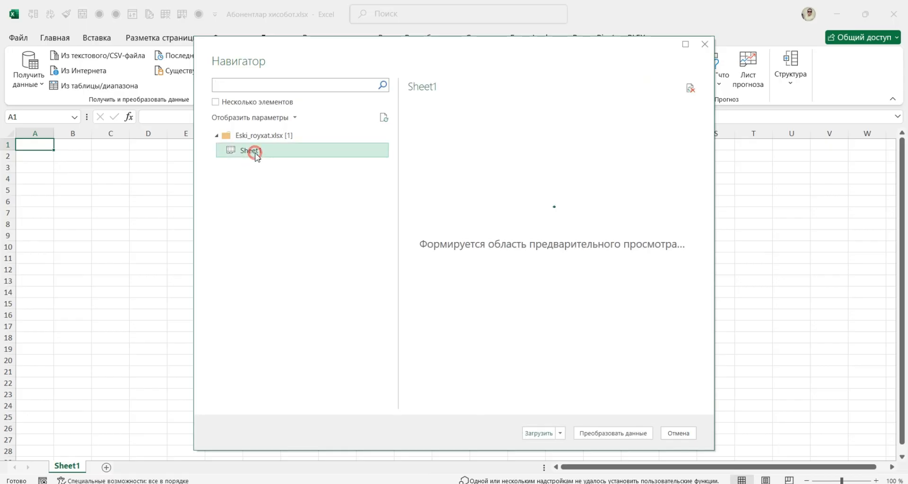
left_click(618, 435)
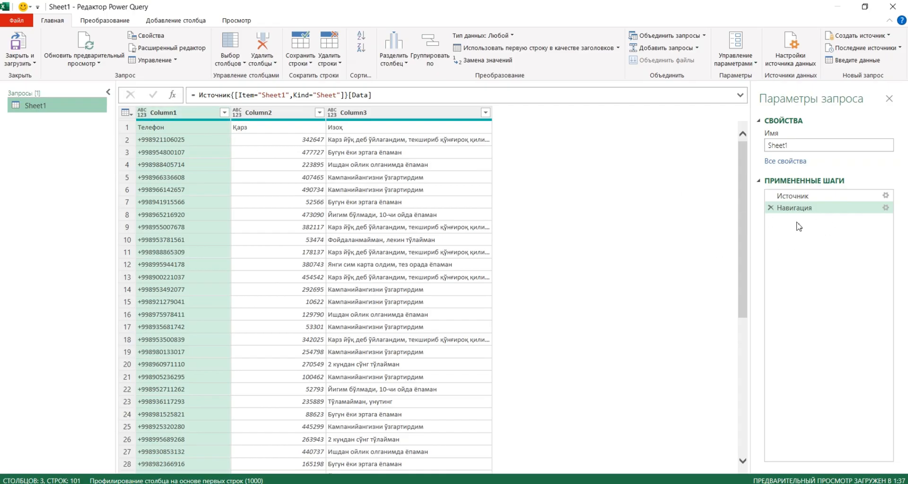
Try changing Column1's data type to Text and remove that type change from the applied steps
left_click(141, 112)
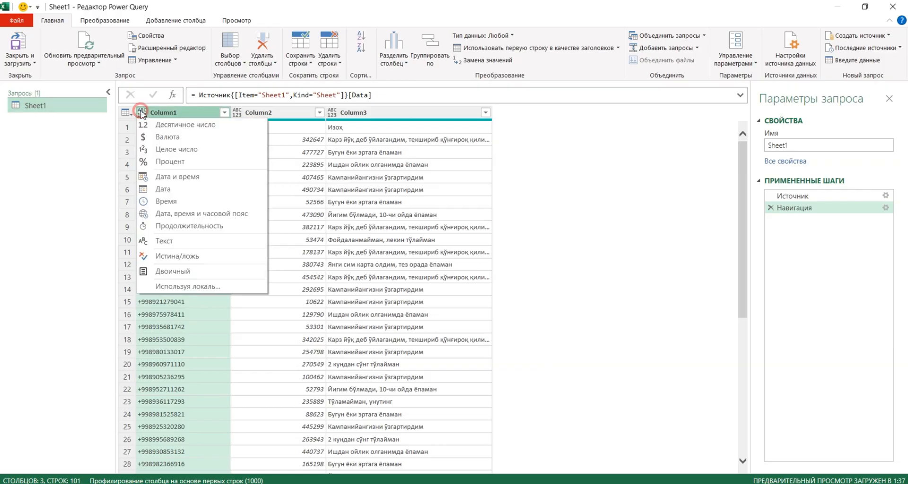
left_click(173, 240)
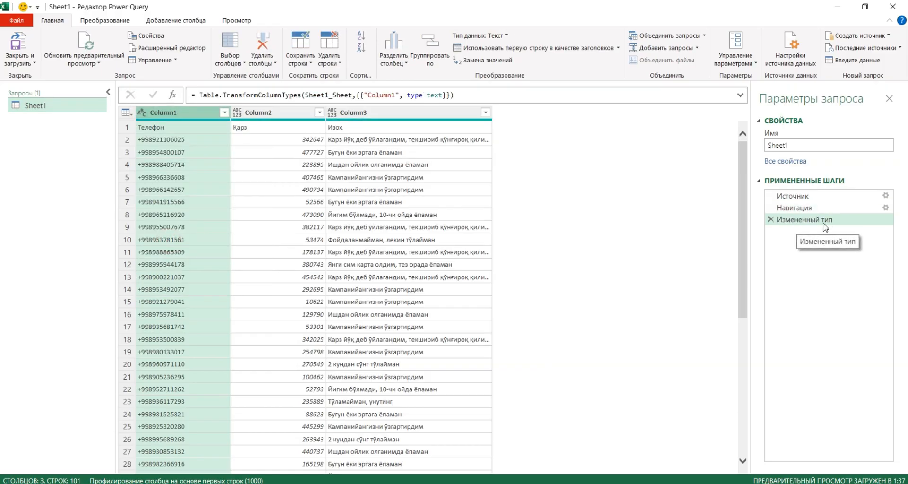
left_click(770, 220)
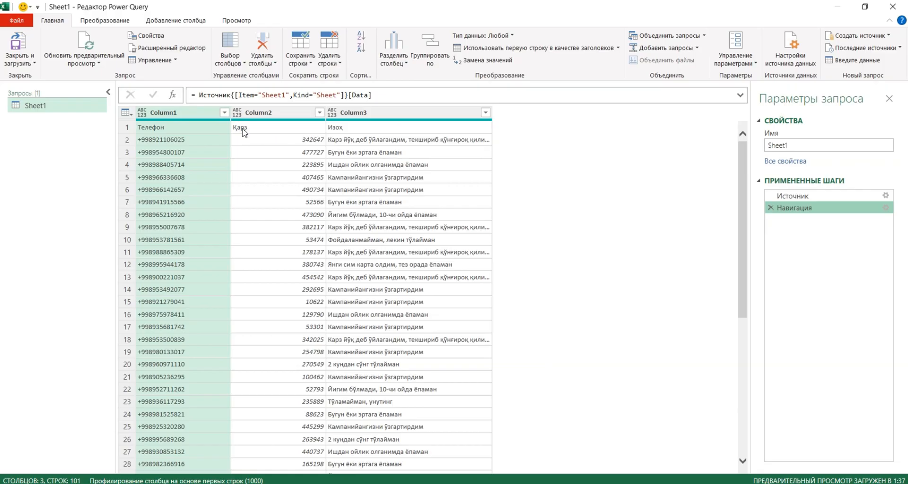
Promote the table's first row, containing Телефон, Қарз and Изоҳ, to column headers
left_click(149, 130)
left_click(279, 125)
left_click(385, 126)
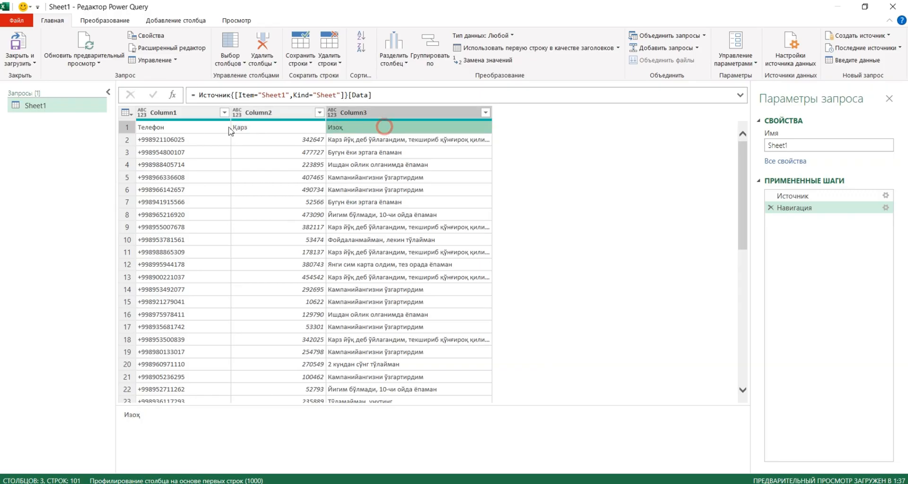
left_click(151, 126)
left_click(277, 130)
left_click(380, 127)
left_click(202, 127)
left_click(294, 126)
left_click(371, 124)
left_click(132, 114)
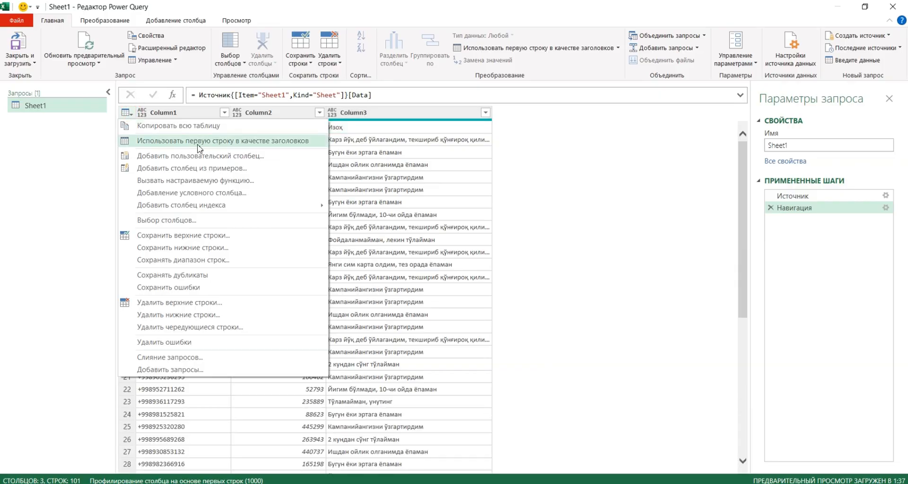
left_click(199, 141)
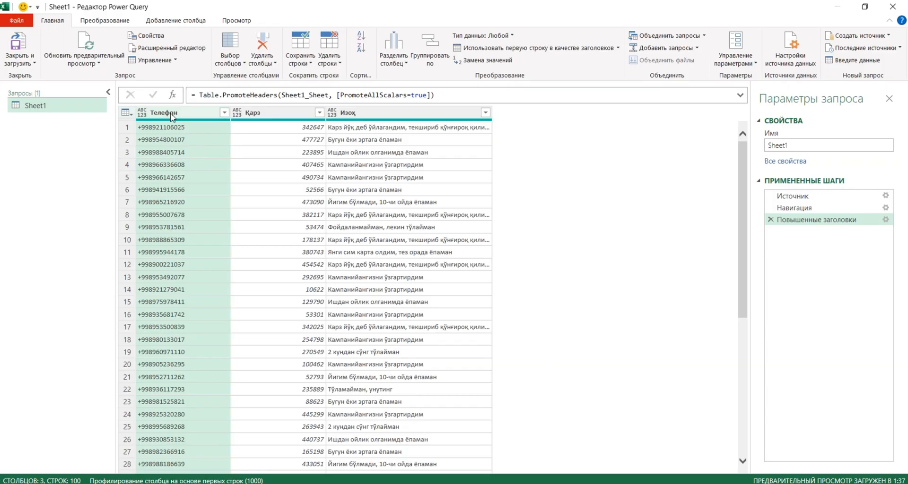
Set the data type of both the Телефон and Изоҳ columns to Text in one change
double_click(355, 113)
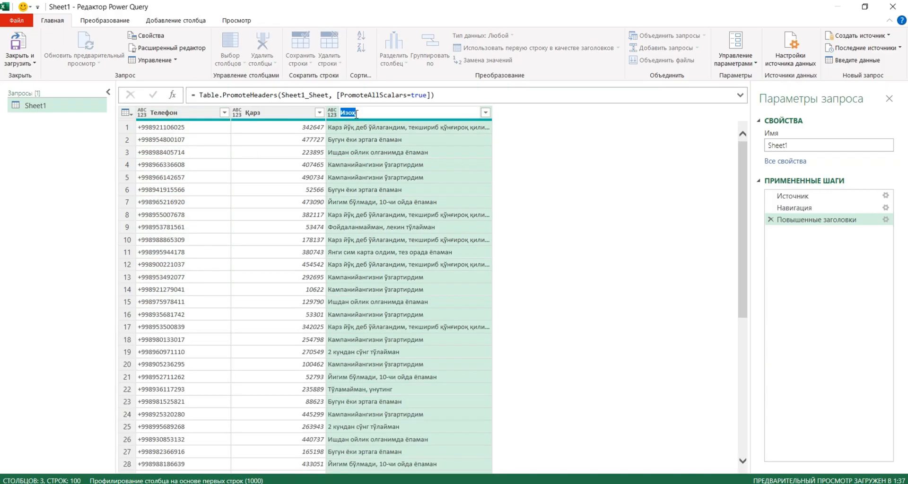
left_click(375, 174)
left_click(171, 112)
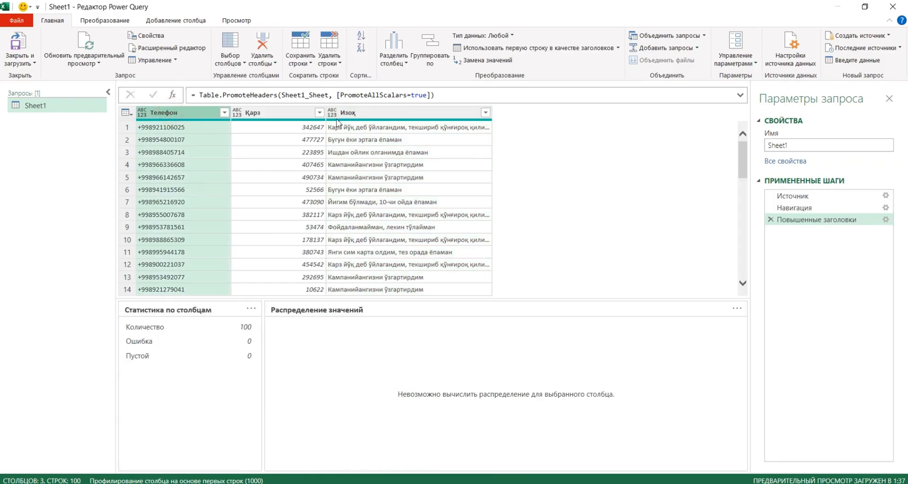
left_click(370, 114, "ctrl")
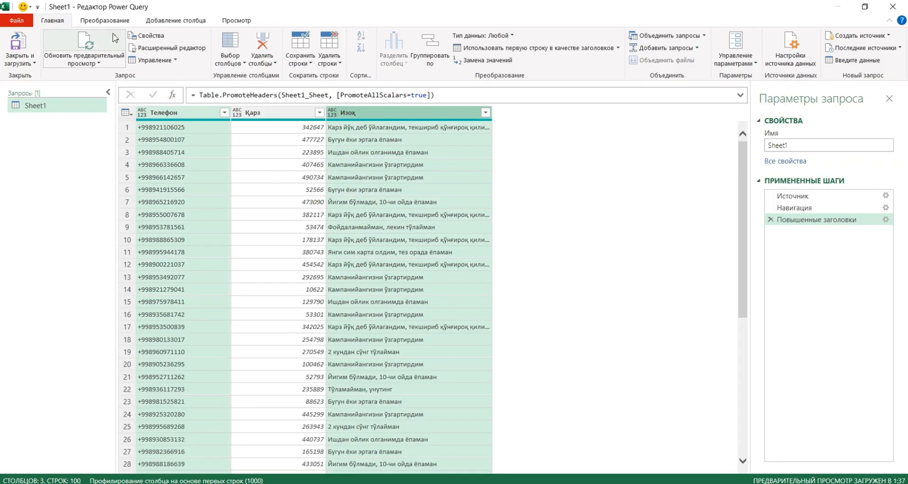
left_click(106, 22)
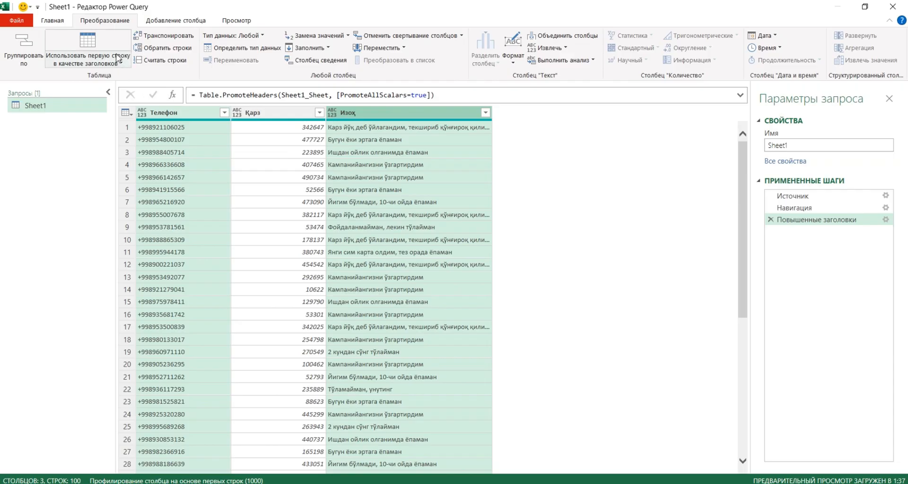
left_click(263, 36)
left_click(242, 165)
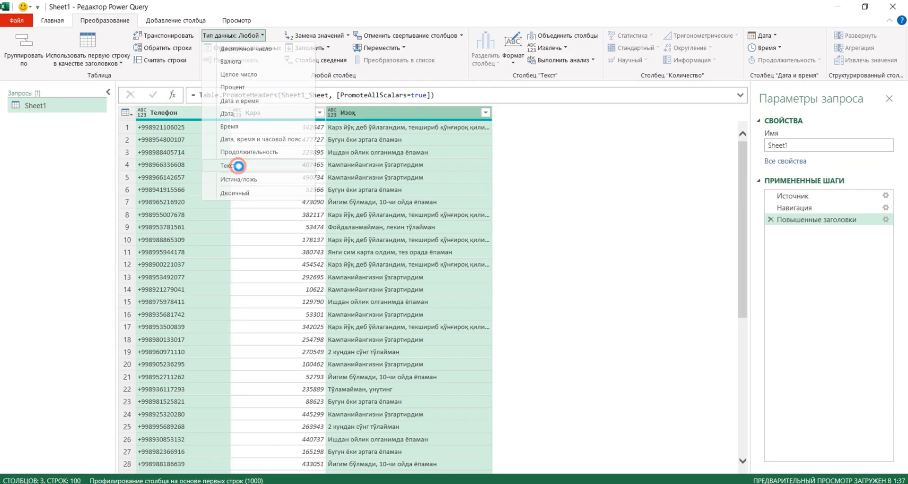
Set the data type of the Қарз column to decimal number (Десятичное число)
left_click(258, 116)
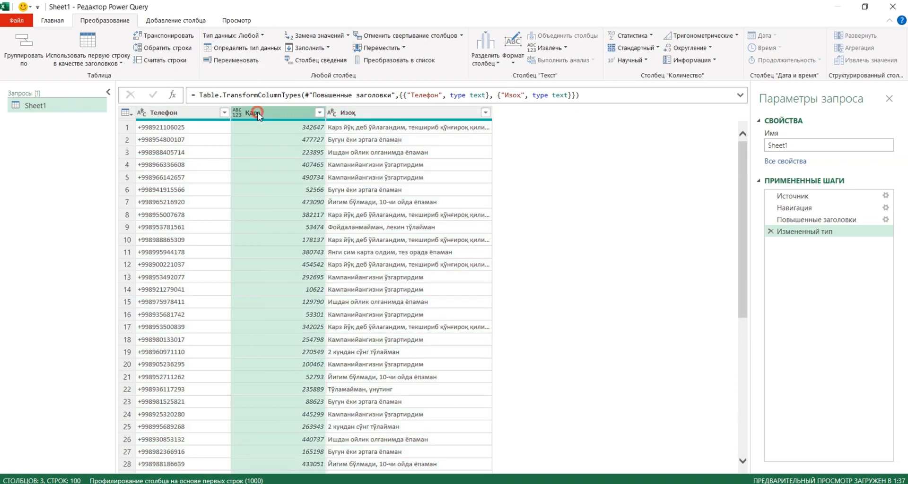
left_click(262, 36)
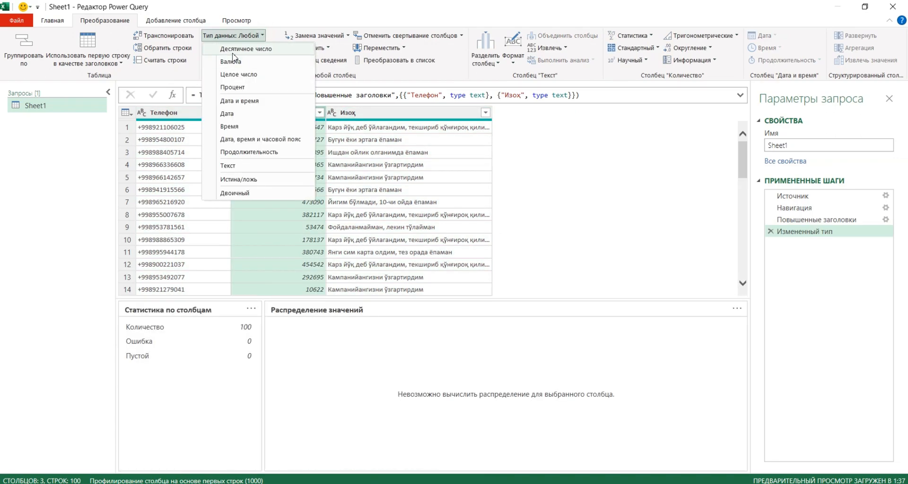
left_click(233, 49)
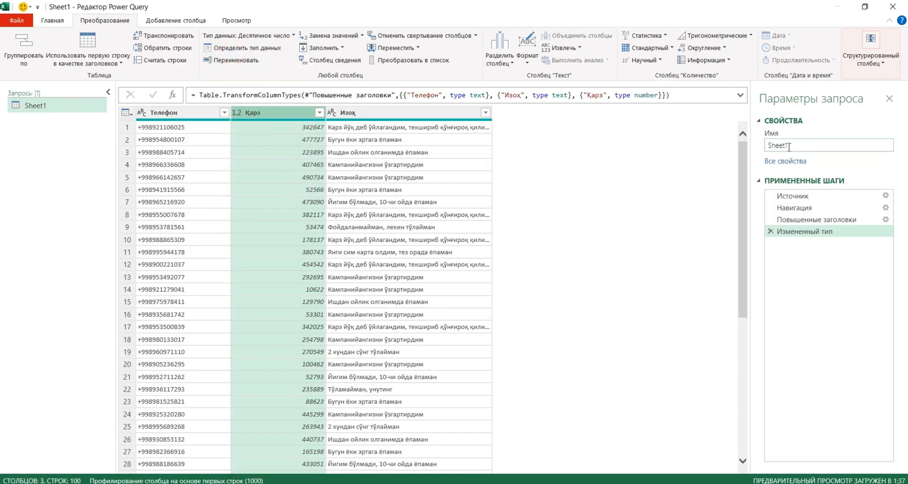
Rename the Sheet1 query, which holds the Eski_royxat.xlsx data, as Эски
left_click_drag(804, 146, 762, 149)
type("'crb")
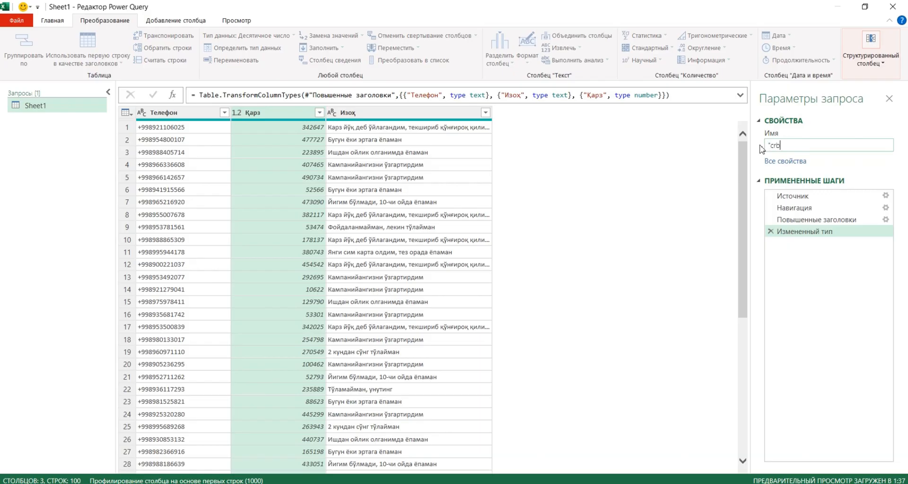
key("BackSpace")
key("BackSpace")
key("BackSpace")
key("BackSpace")
type("Эски")
left_click(80, 156)
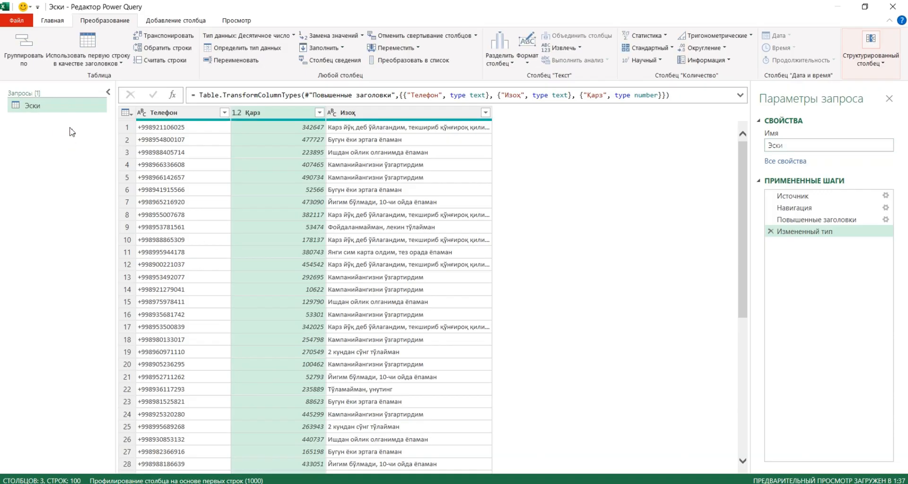
Add Sheet1 of the Yangi_royxat.xlsx workbook as a new query alongside the Эски query
left_click(52, 20)
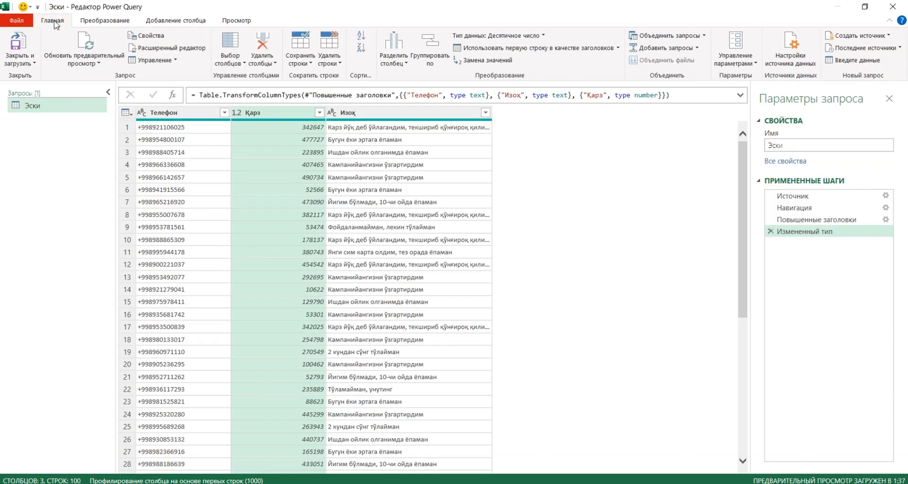
left_click(889, 36)
mouse_move(848, 48)
left_click(752, 59)
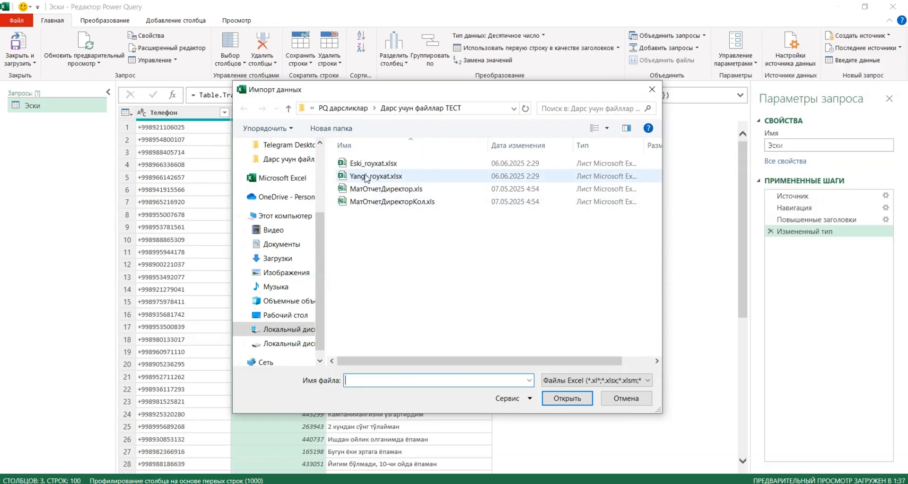
left_click(373, 176)
left_click(567, 399)
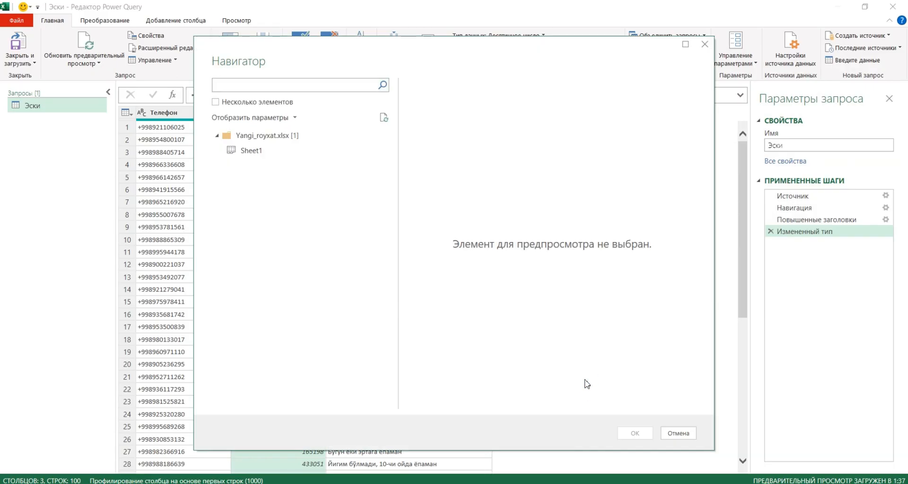
left_click(249, 152)
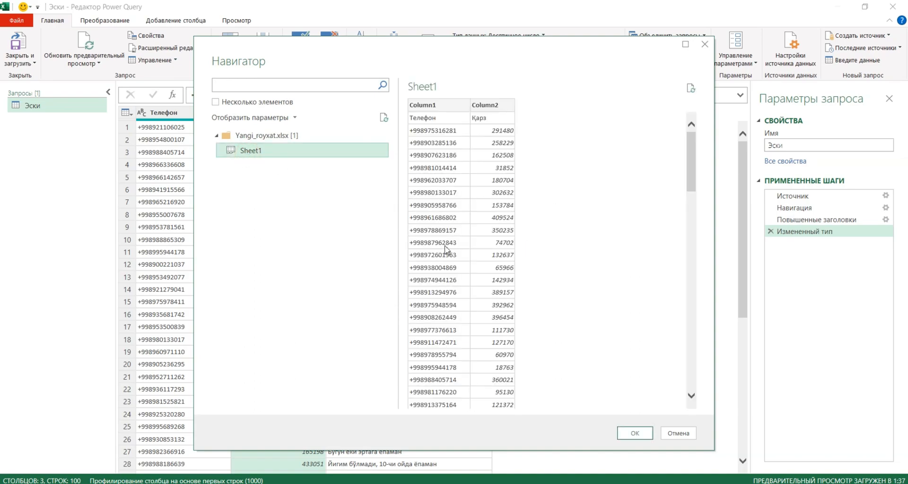
left_click(635, 433)
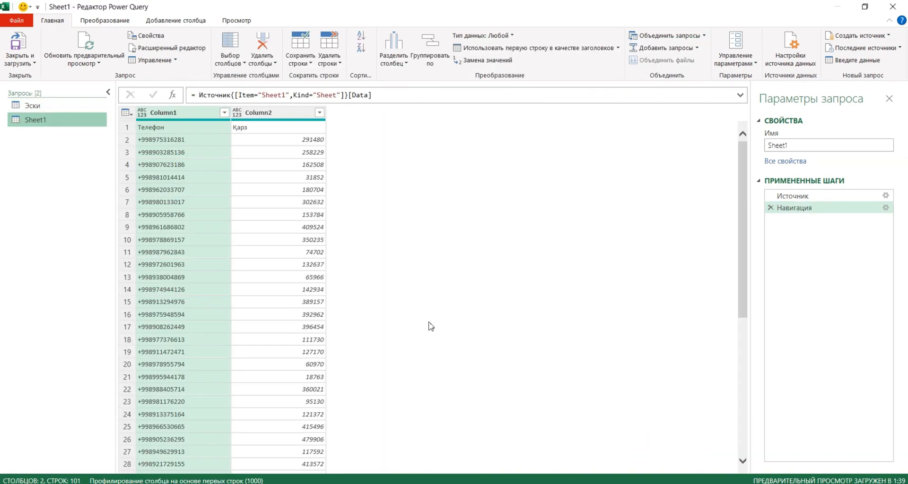
Promote the first row of the new Sheet1 query, containing Телефон and Қарз, to column headers
left_click(131, 115)
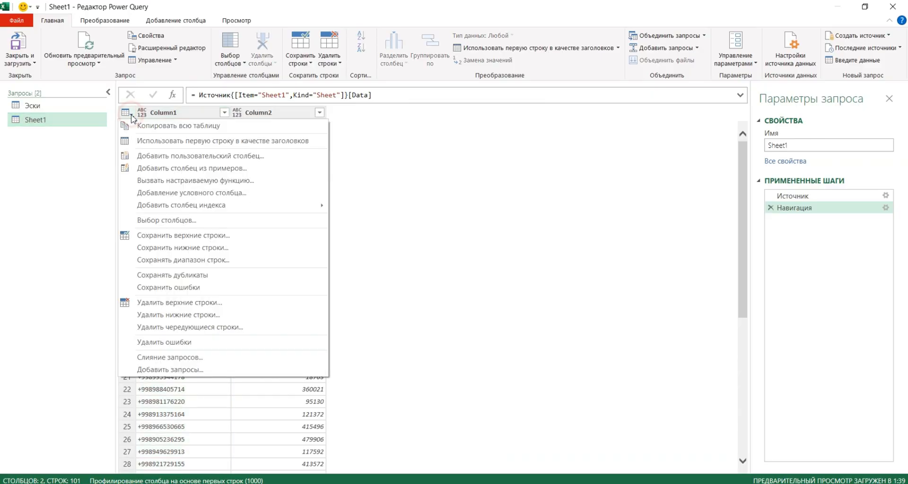
left_click(165, 141)
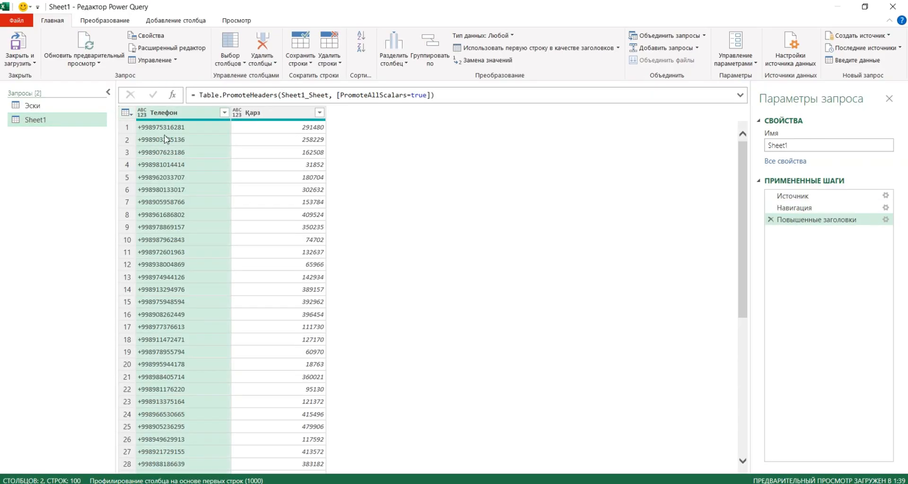
Set the Телефон column's data type to text (Текст) and the Қарз column's to decimal number (Десятичное число)
left_click(142, 114)
left_click(161, 113)
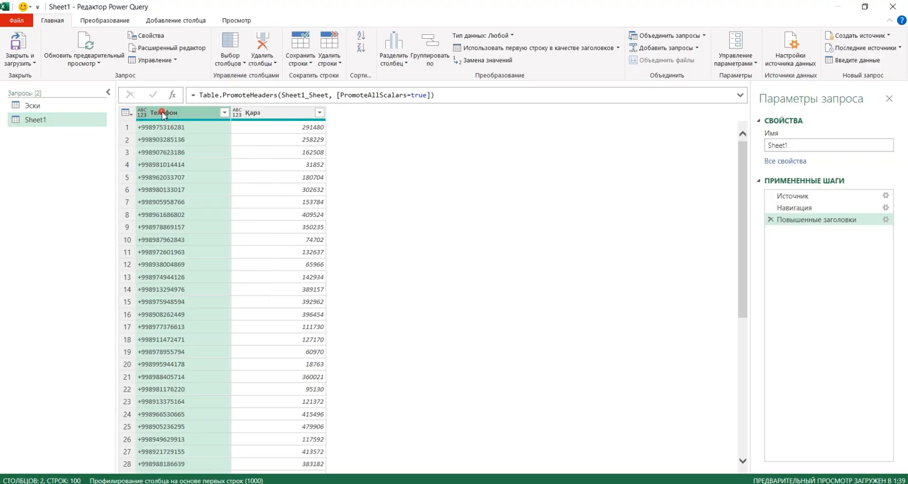
left_click(104, 22)
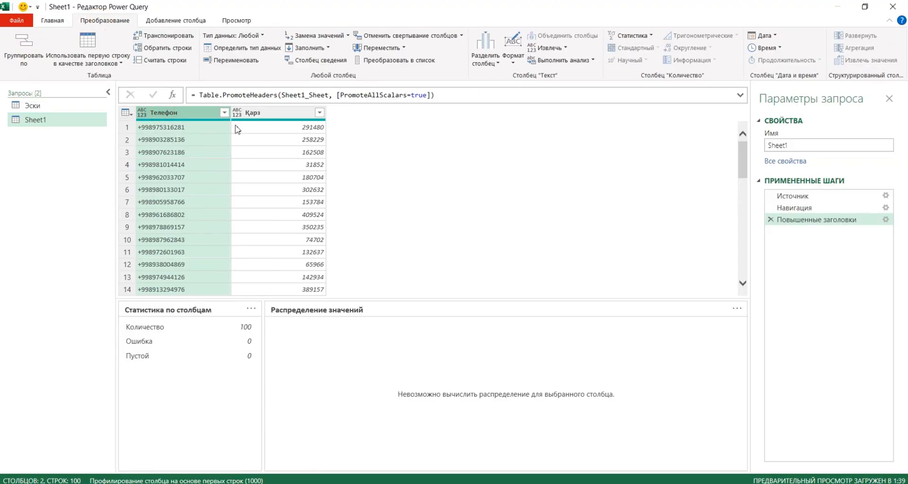
left_click(141, 113)
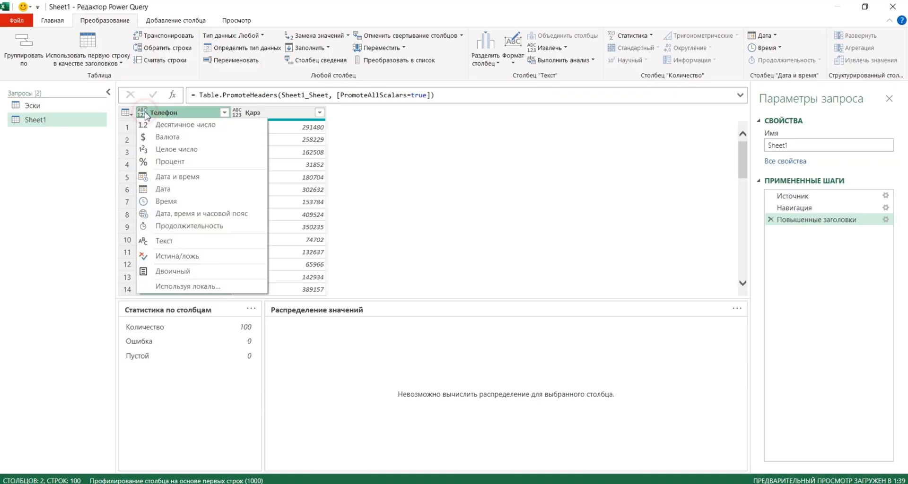
left_click(171, 242)
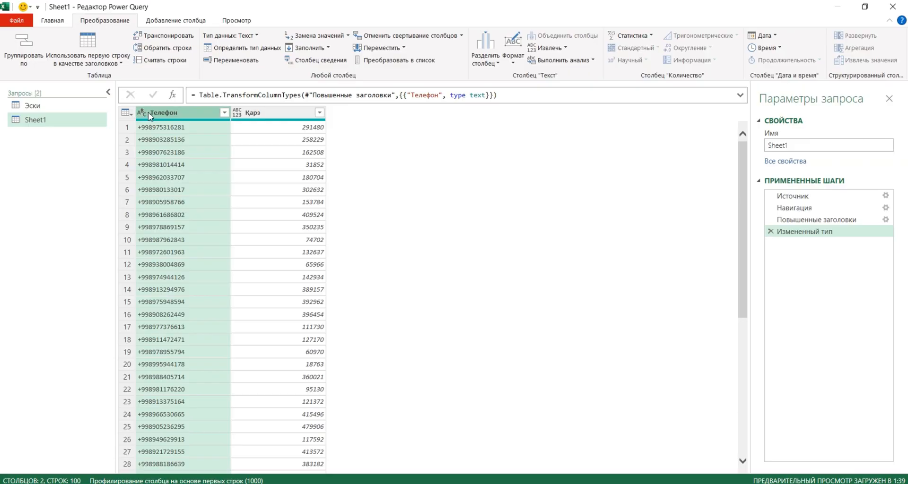
left_click(237, 113)
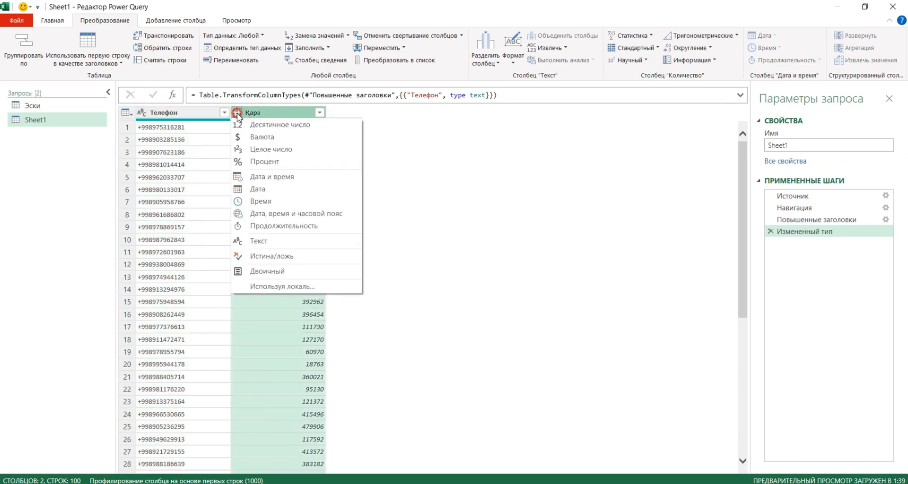
left_click(268, 127)
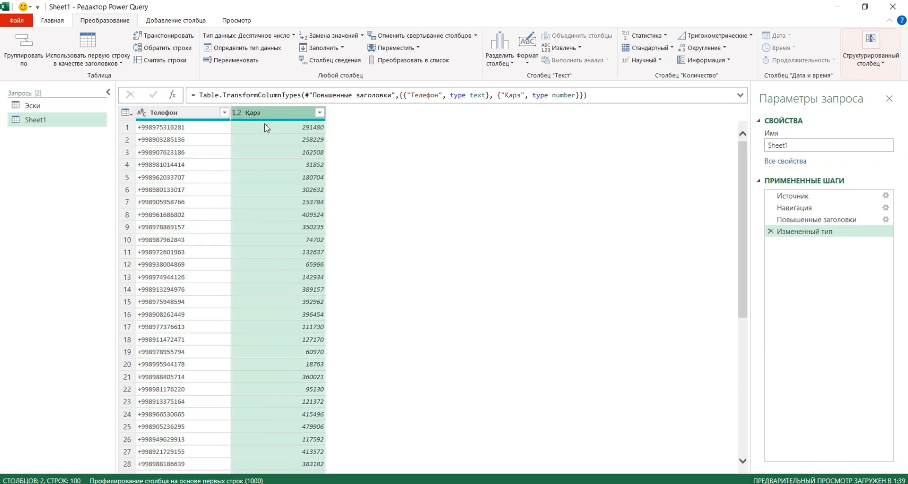
Rename the Sheet1 query, which holds the new subscriber list, as Янги
left_click_drag(828, 145, 765, 151)
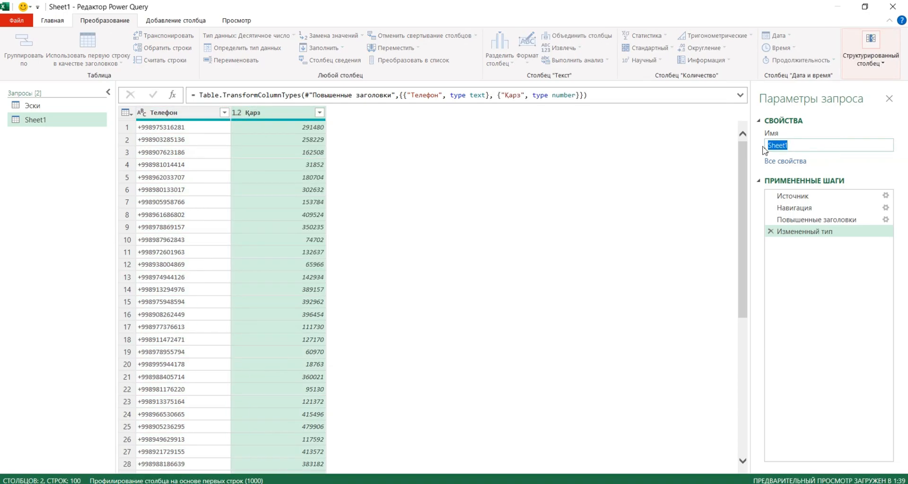
type("Янги")
key("Return")
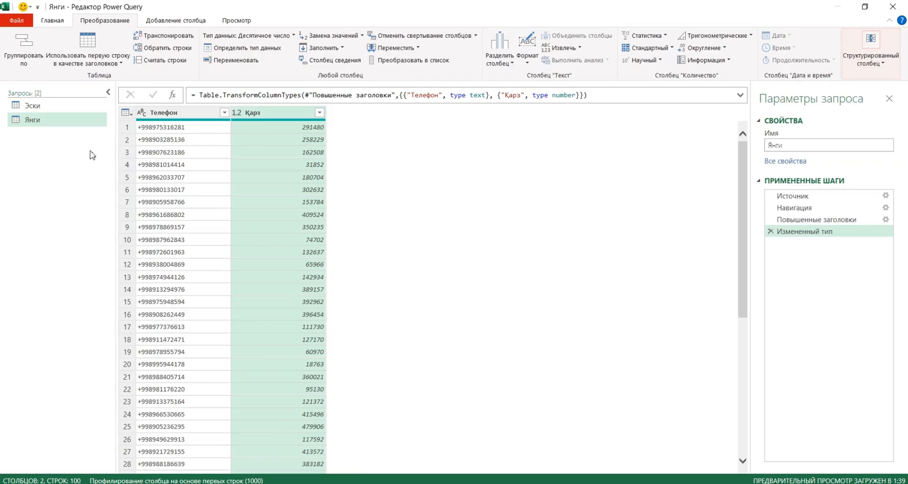
Start merging queries as a new query, with Янги as the first table and Эски as the second
left_click(33, 106)
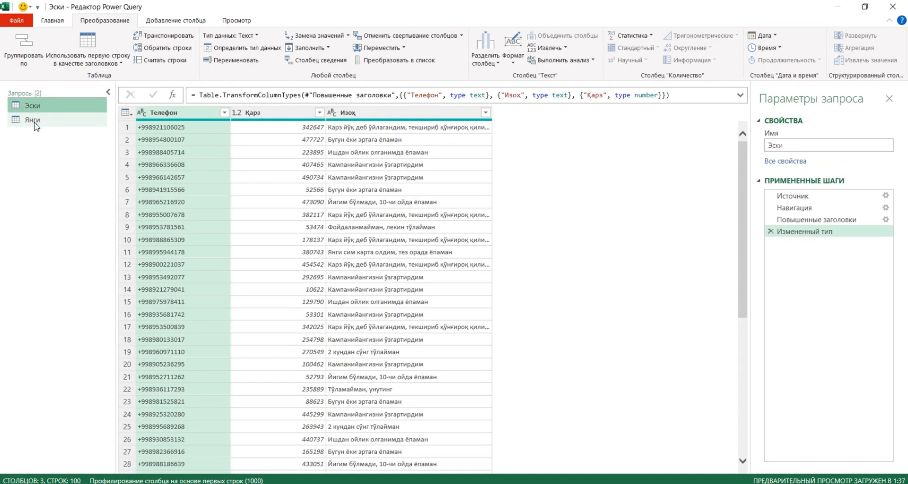
left_click(33, 121)
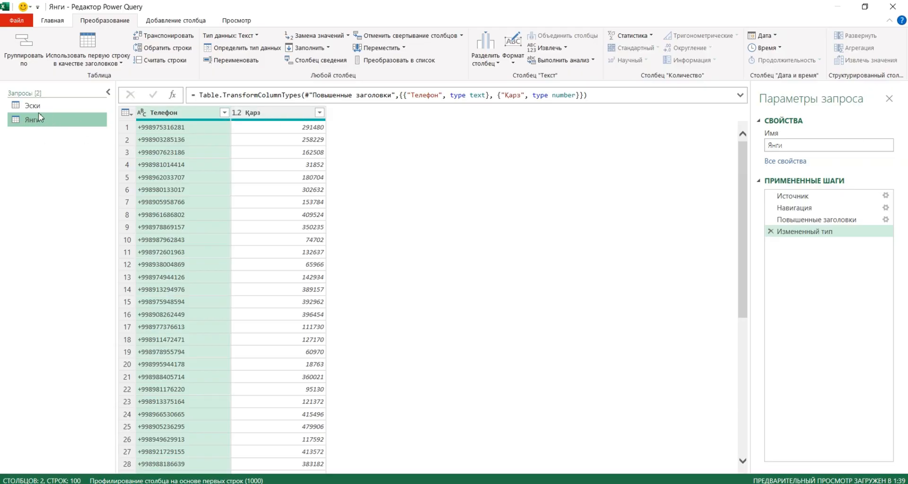
left_click(23, 106)
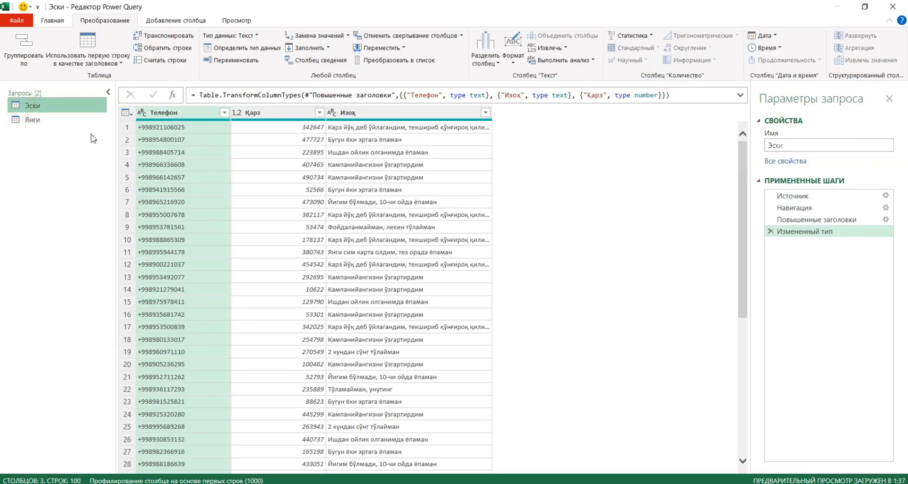
left_click(33, 122)
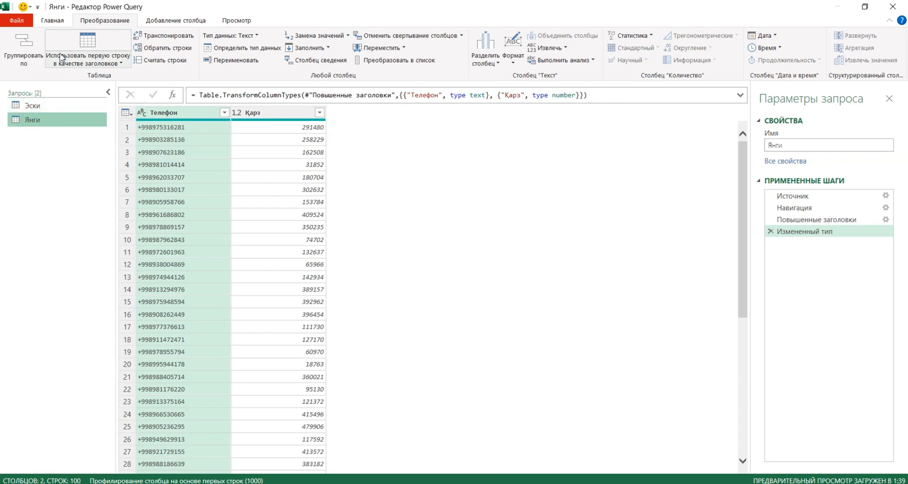
left_click(53, 22)
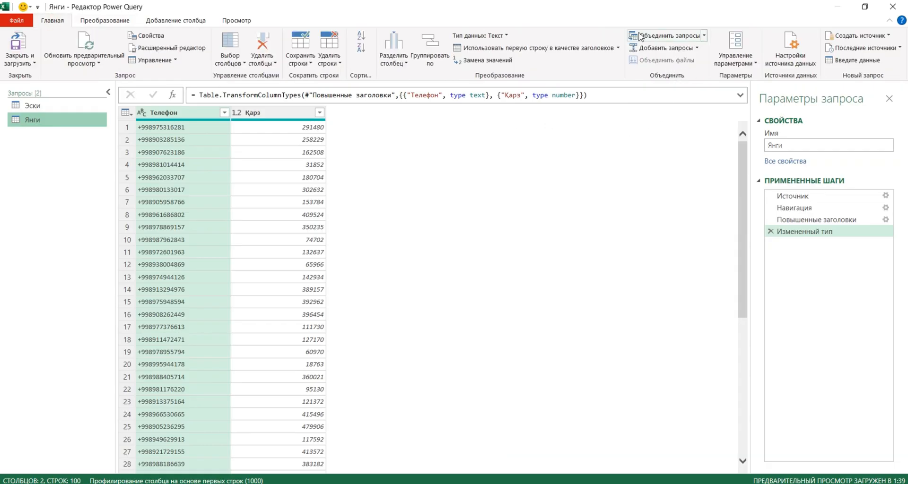
left_click(704, 36)
left_click(711, 65)
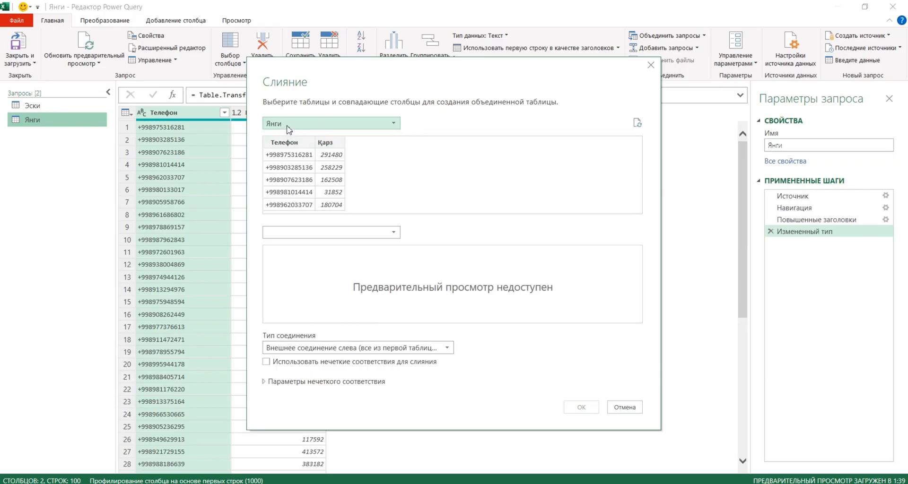
left_click(308, 237)
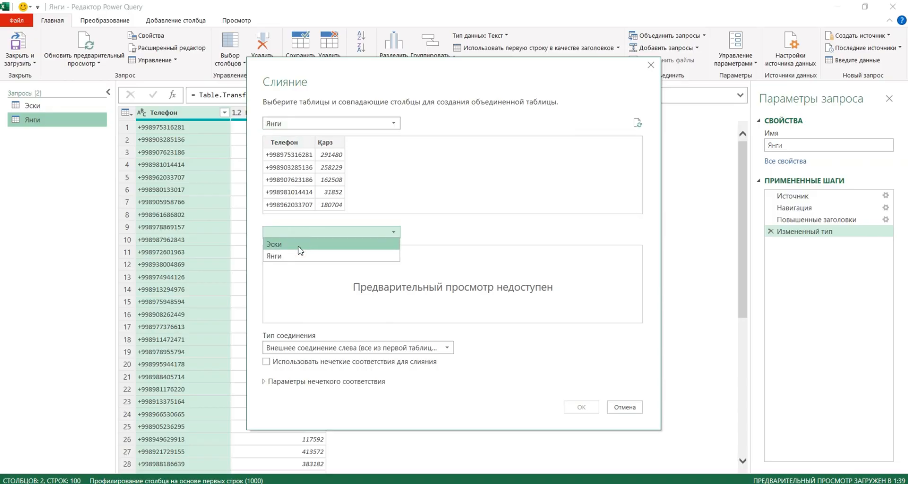
left_click(287, 245)
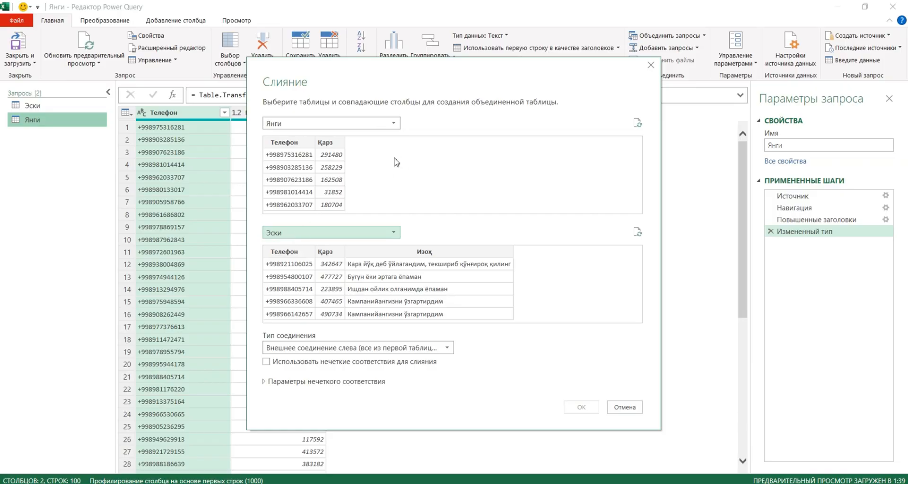
Match both tables on their Телефон columns and create the merge with a left outer join (Внешнее соединение слева)
left_click(287, 146)
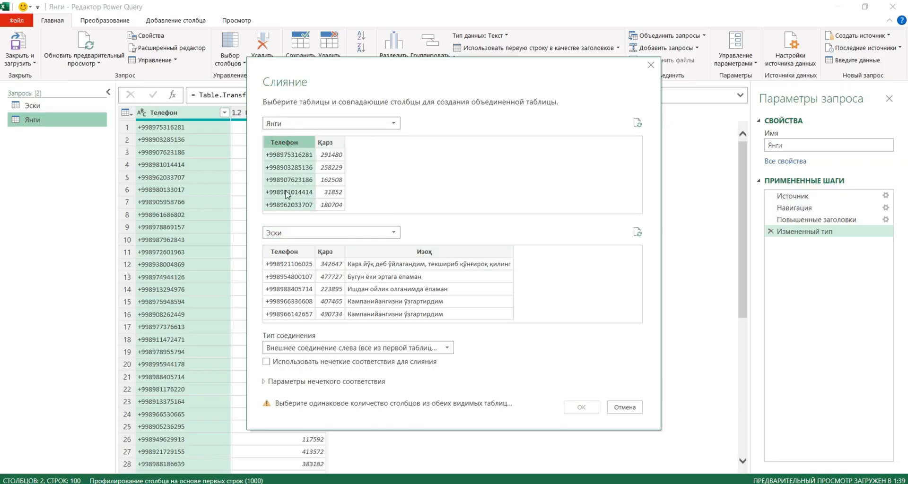
left_click(283, 252)
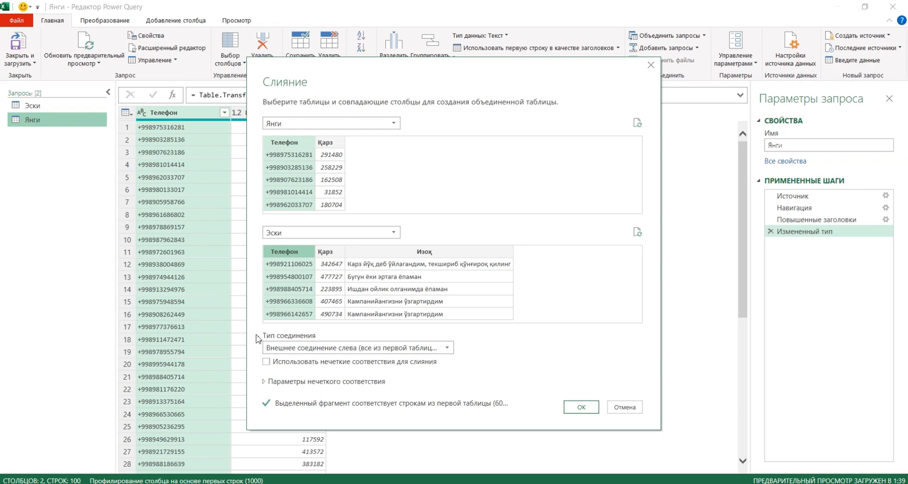
left_click(337, 347)
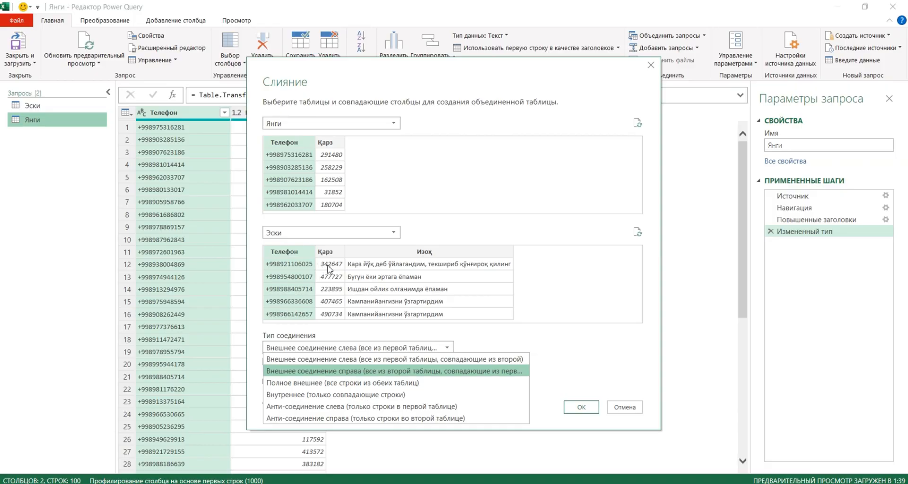
left_click(342, 360)
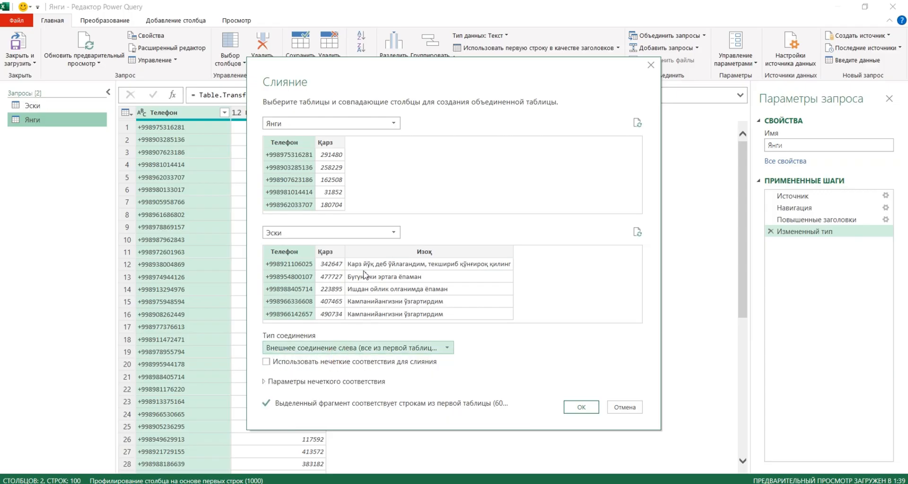
left_click(583, 407)
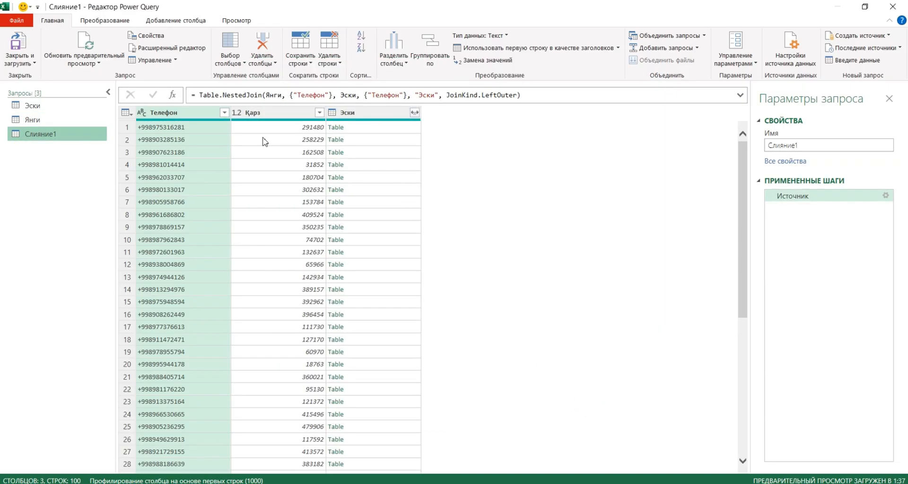
Expand the nested Эски column of the merged query to bring in only the Изоҳ field
left_click(381, 126)
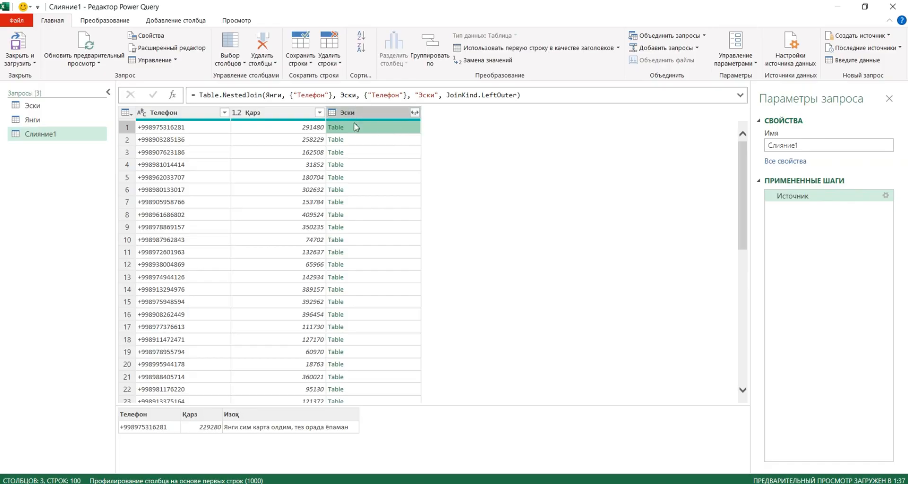
left_click(415, 113)
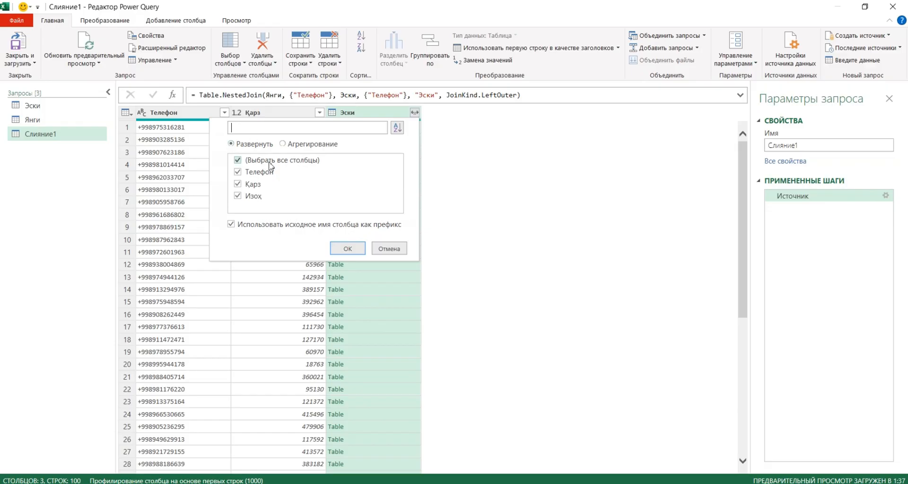
left_click(238, 160)
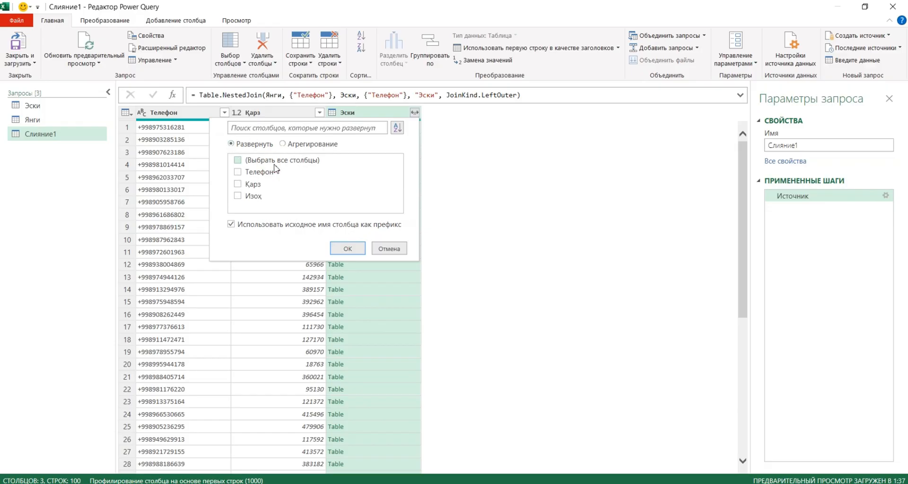
left_click(254, 198)
left_click(341, 248)
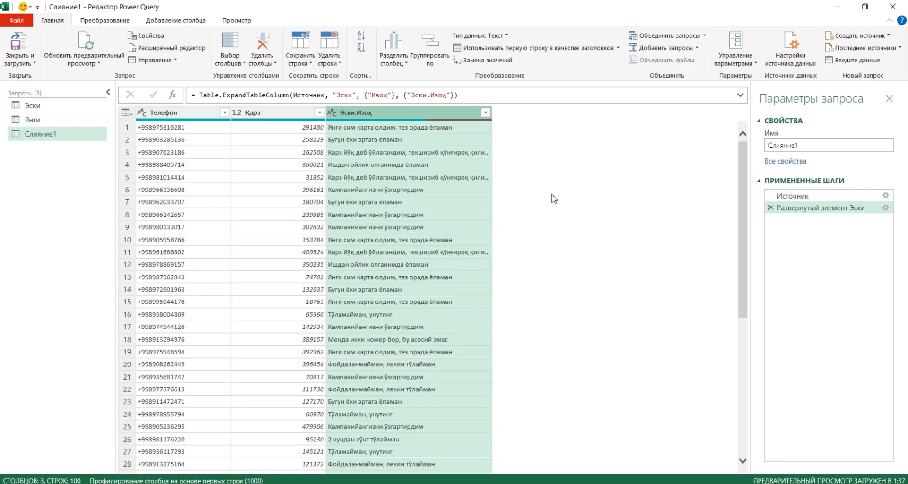
Edit the expand step of the merged query to remove the Эски prefix from the expanded column's name
left_click(886, 208)
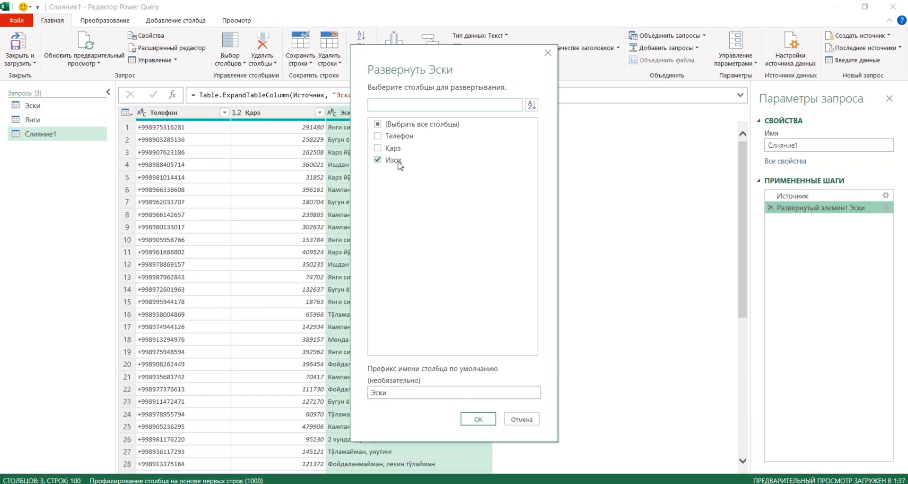
double_click(406, 392)
key("BackSpace")
left_click(483, 419)
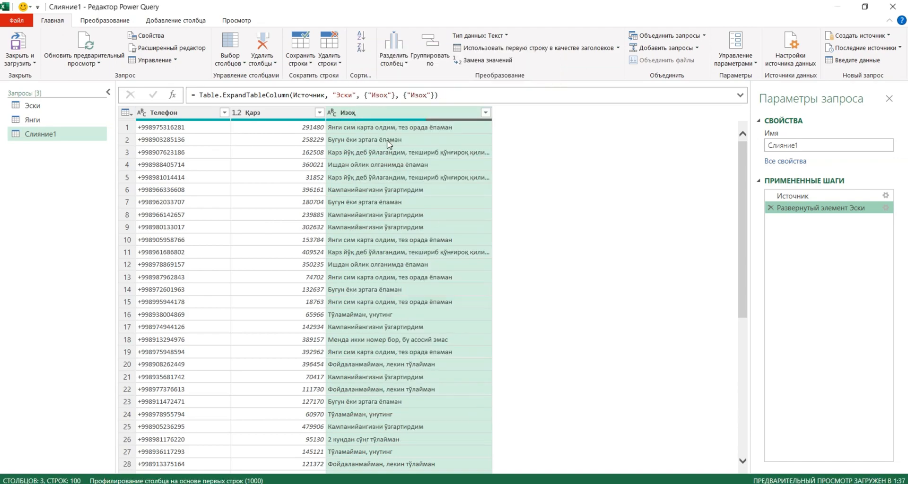
Review the merged rows, and close the query editor, loading all queries as connection only (Только создать подключение)
scroll(383, 246, "down", 20)
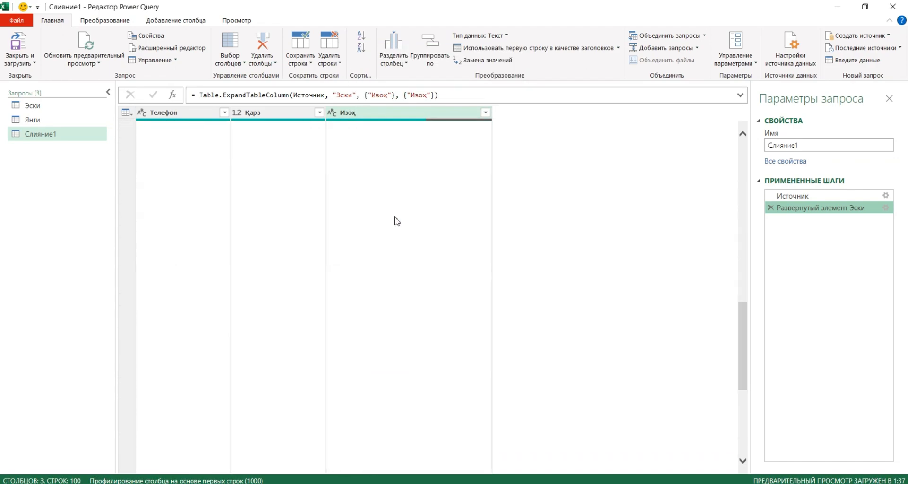
scroll(397, 220, "down", 5)
scroll(399, 210, "up", 20)
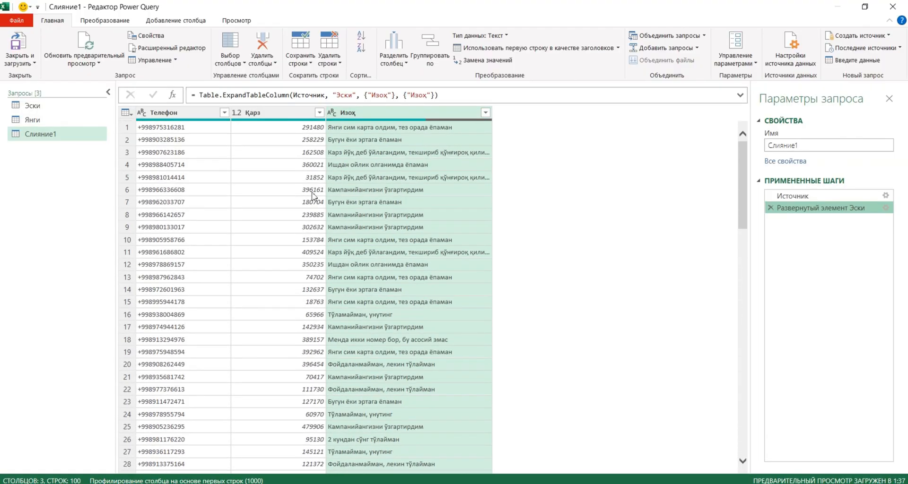
left_click(28, 64)
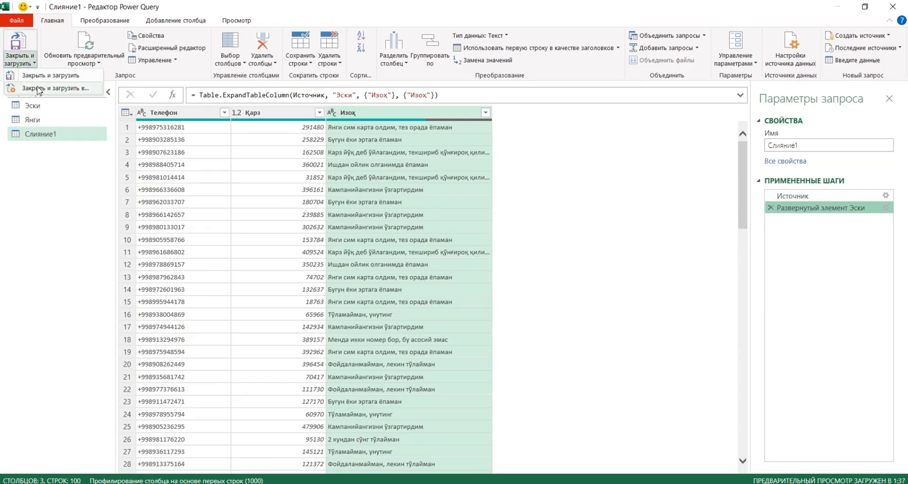
left_click(73, 89)
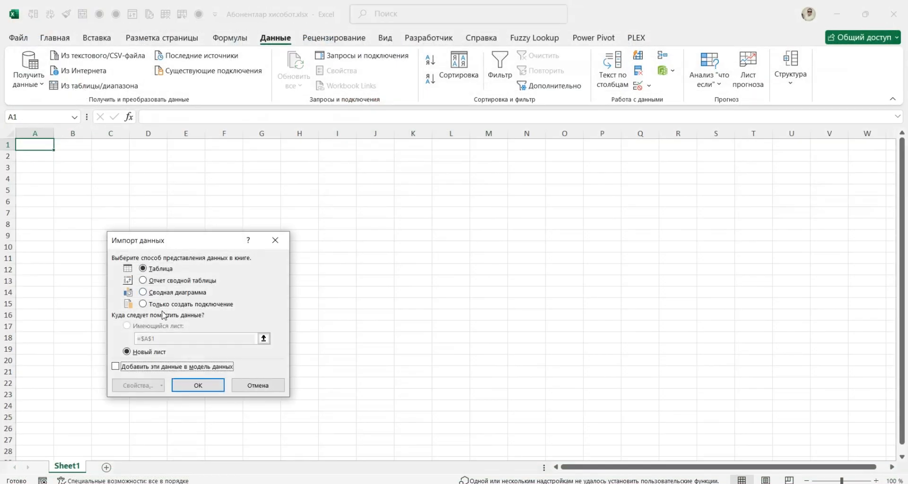
left_click(165, 305)
left_click(206, 386)
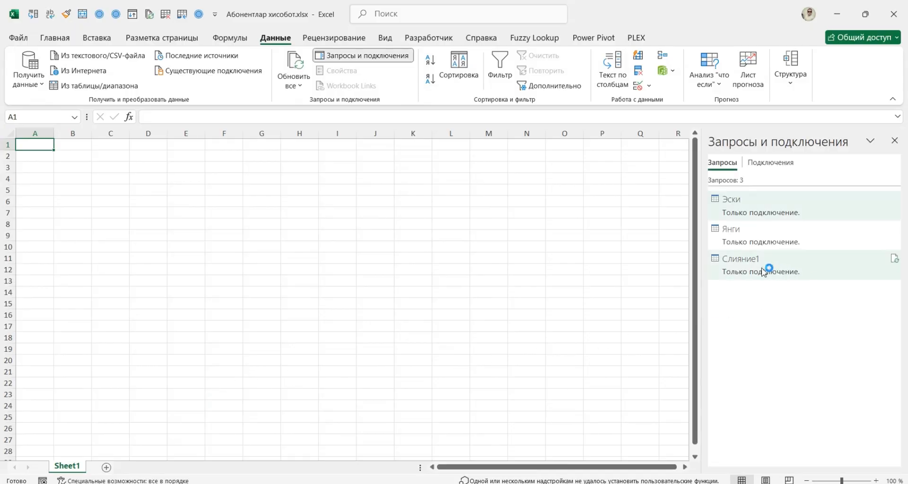
Load the Слияние1 query as a table (Таблица) on the existing sheet at cell A1 of Sheet1, and close the queries pane
right_click(759, 268)
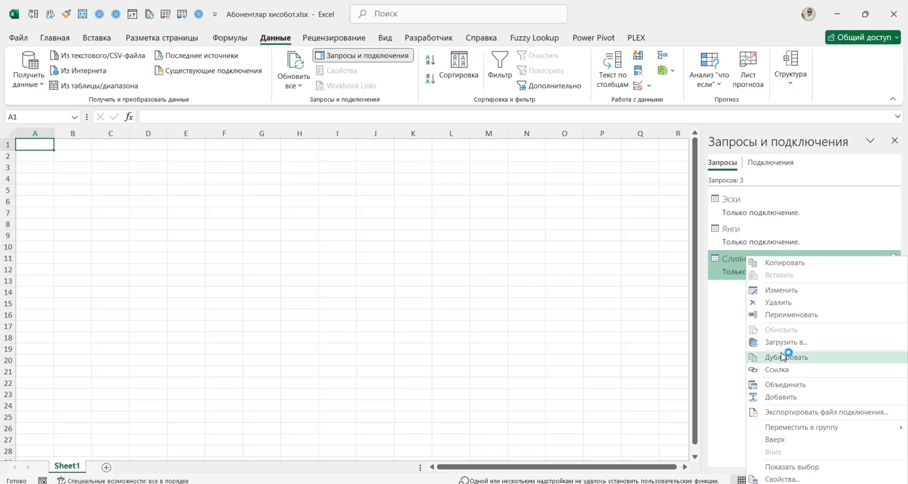
left_click(800, 349)
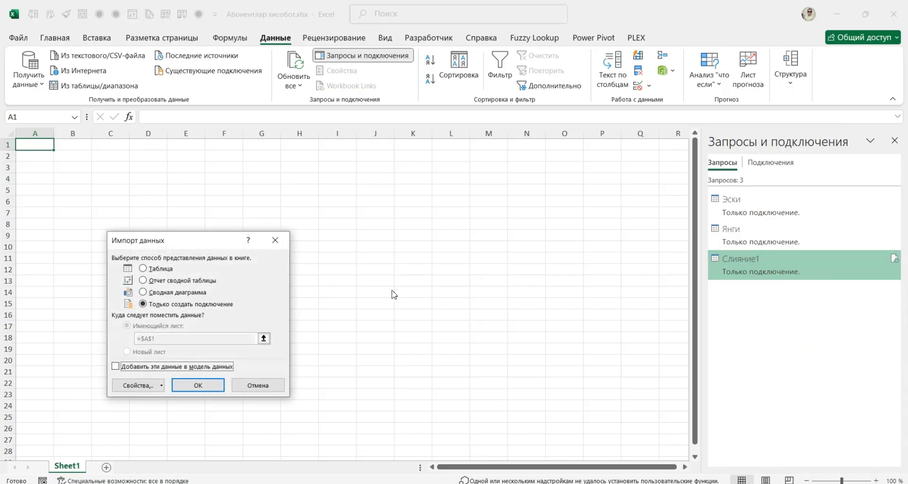
left_click(144, 269)
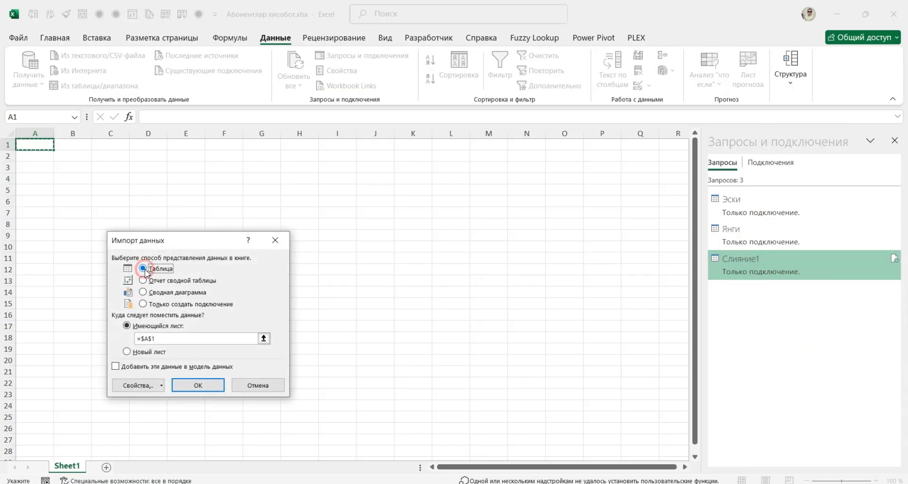
left_click(156, 338)
left_click(41, 145)
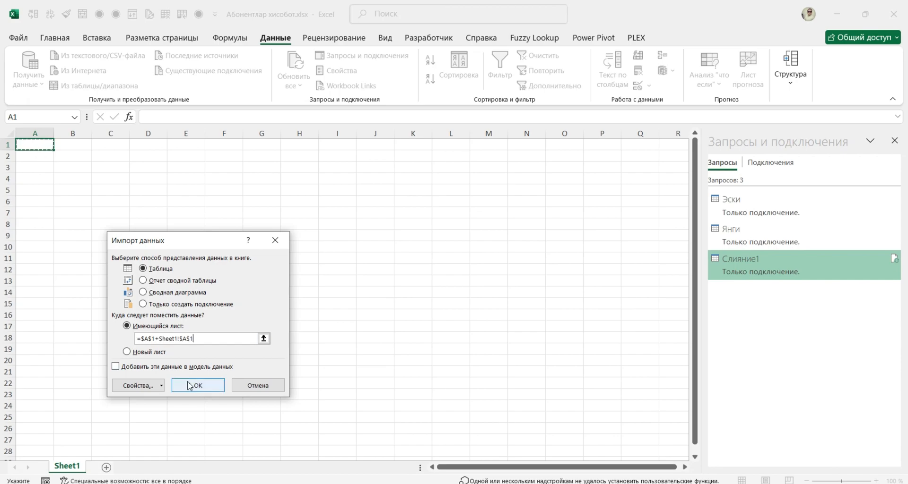
left_click_drag(213, 338, 111, 340)
left_click(33, 147)
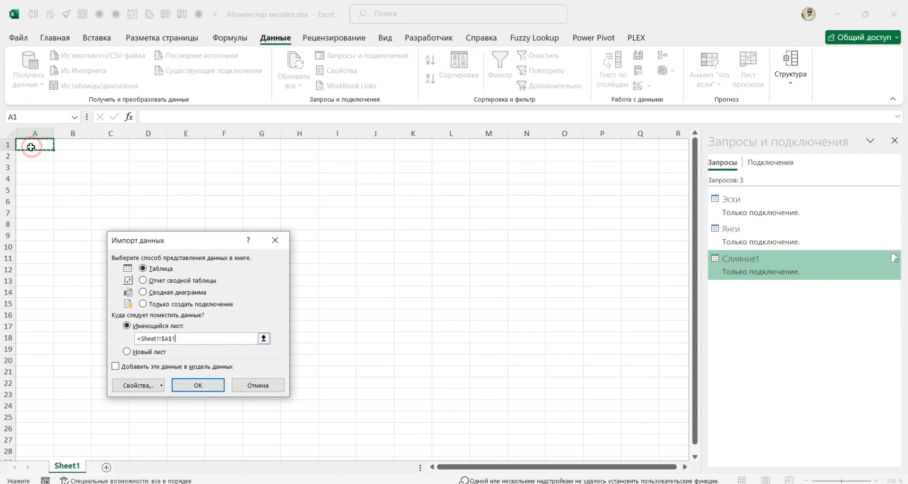
left_click(201, 386)
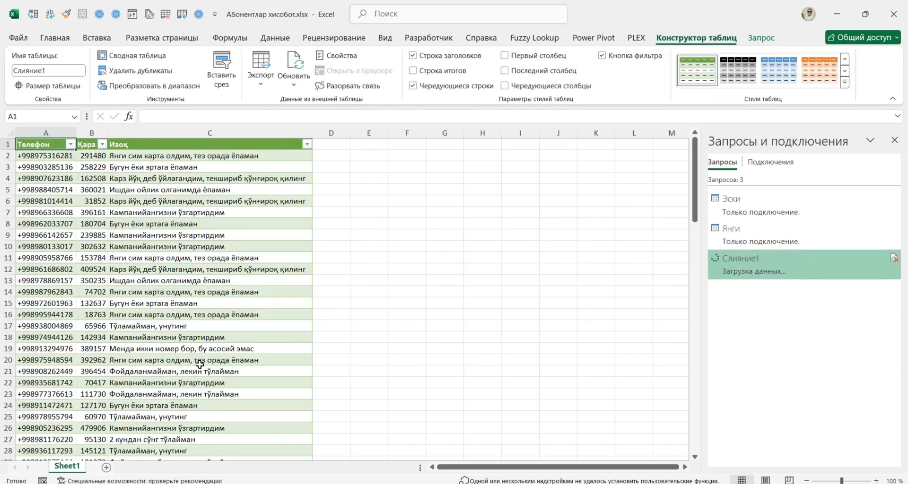
left_click(894, 141)
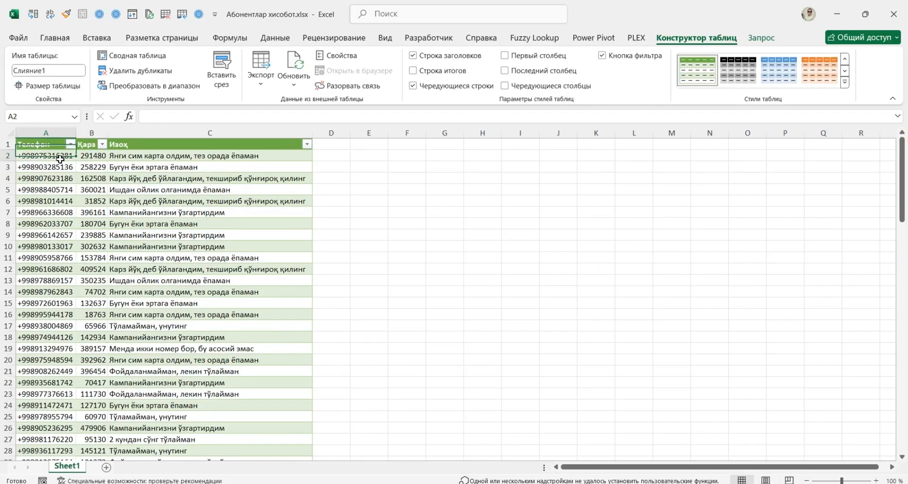
Examine the loaded table from first to last row, comparing subscribers that have comments with those lacking them
left_click_drag(57, 157, 197, 389)
scroll(122, 273, "down", 20)
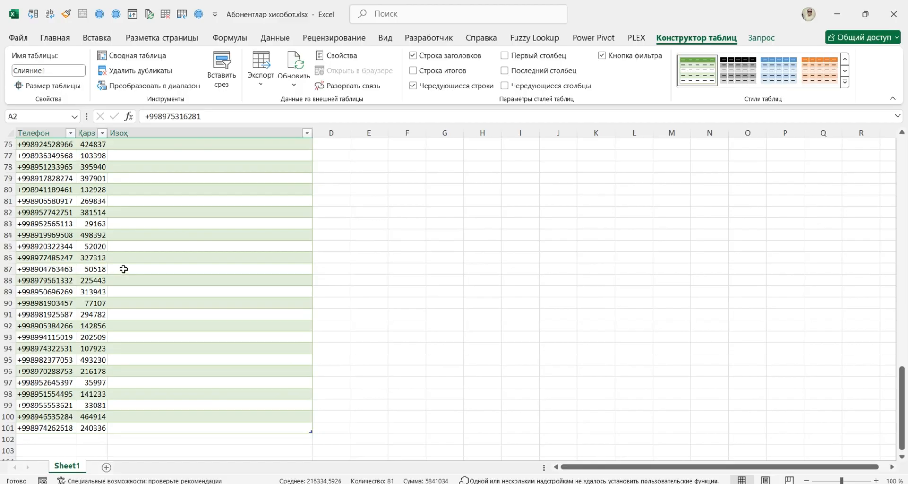
scroll(149, 258, "up", 9)
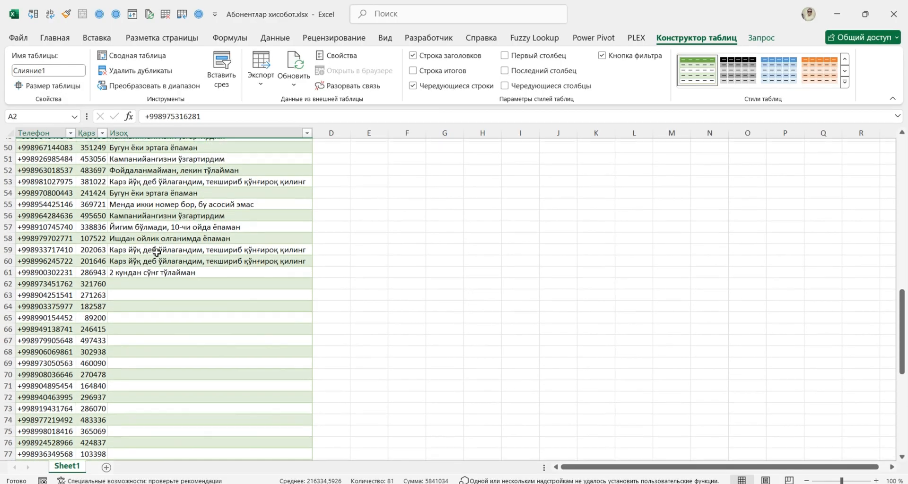
scroll(157, 252, "up", 7)
scroll(156, 252, "up", 9)
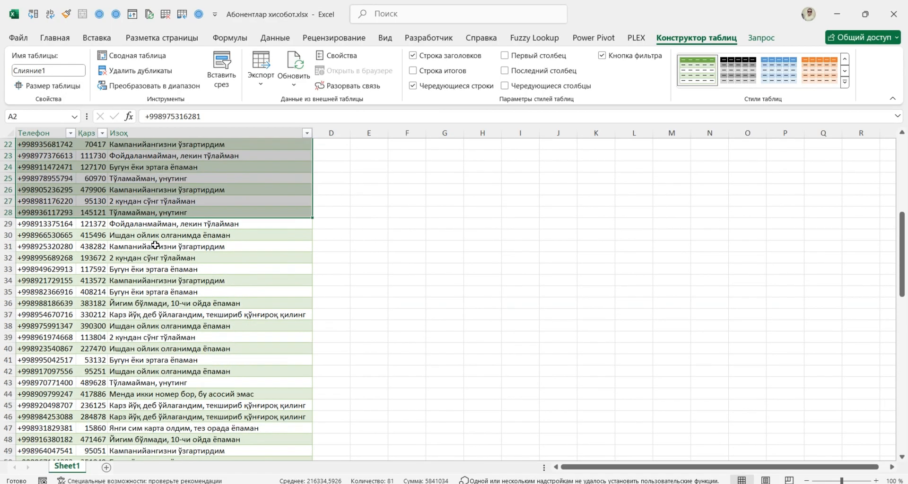
left_click(97, 157)
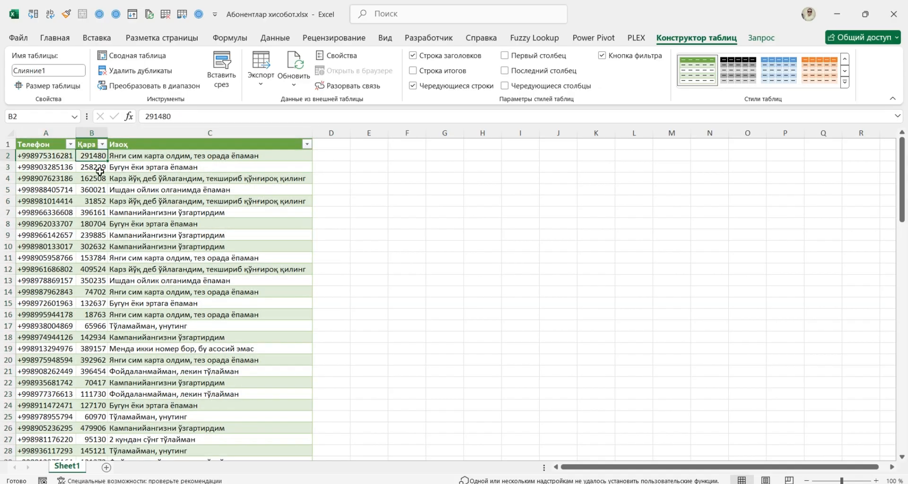
scroll(100, 176, "down", 20)
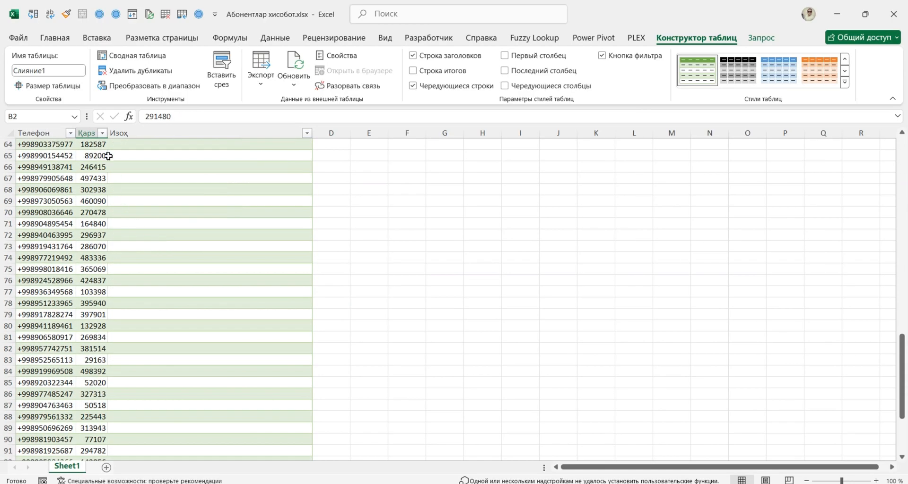
left_click_drag(101, 146, 16, 458)
scroll(179, 302, "up", 9)
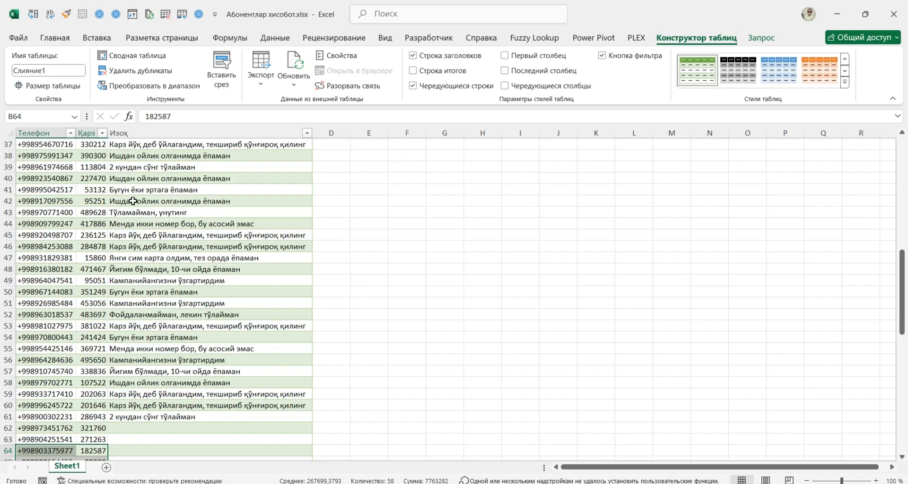
scroll(133, 201, "up", 1)
left_click(353, 235)
scroll(183, 202, "up", 11)
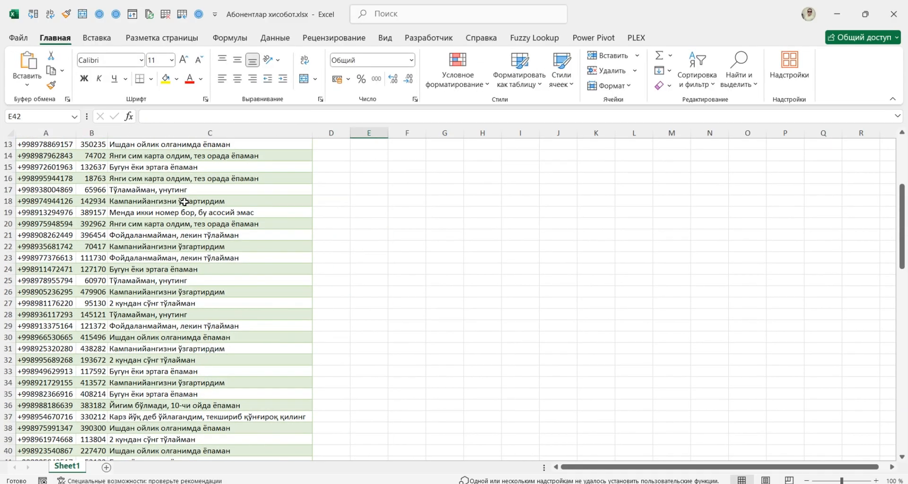
Select the filled comment cells of the Изоҳ column and check them against the phone numbers
left_click(67, 154)
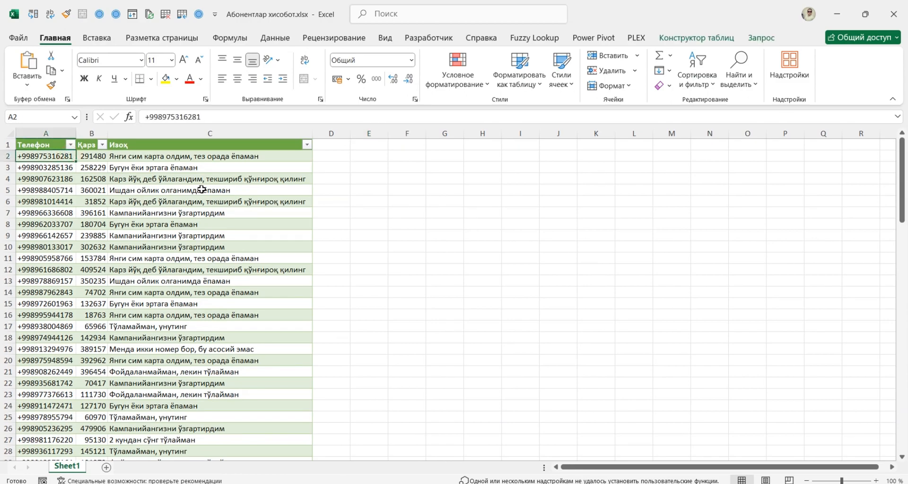
key("Right")
key("ctrl+shift+Down")
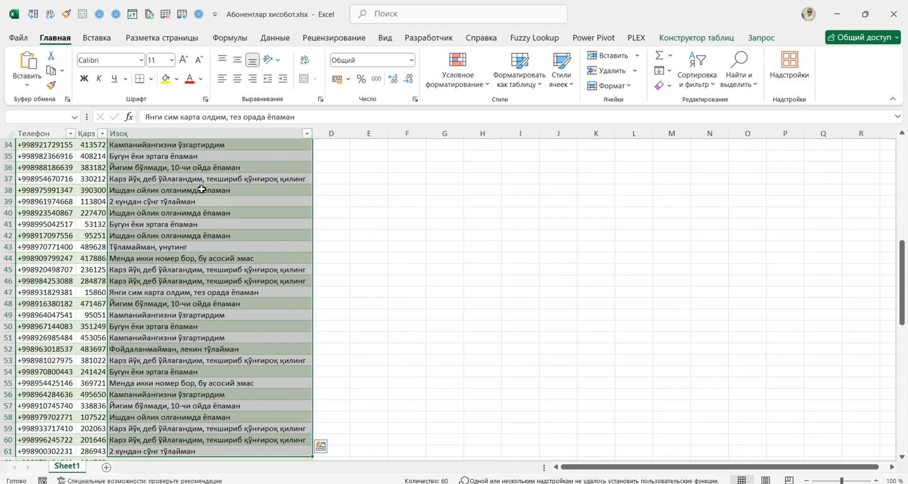
scroll(197, 240, "up", 11)
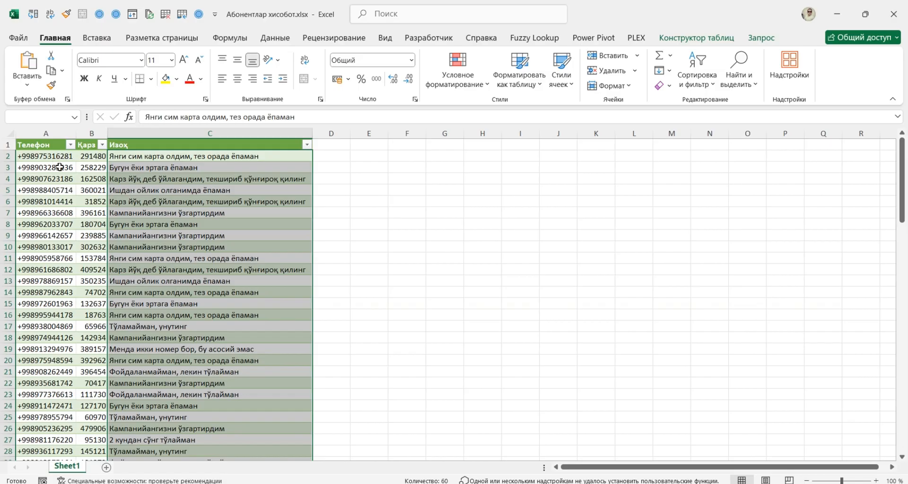
Save and close the report workbook, and open Eski_royxat.xlsx from the Дарс учун файллар ТЕСТ folder
left_click(883, 24)
left_click(412, 268)
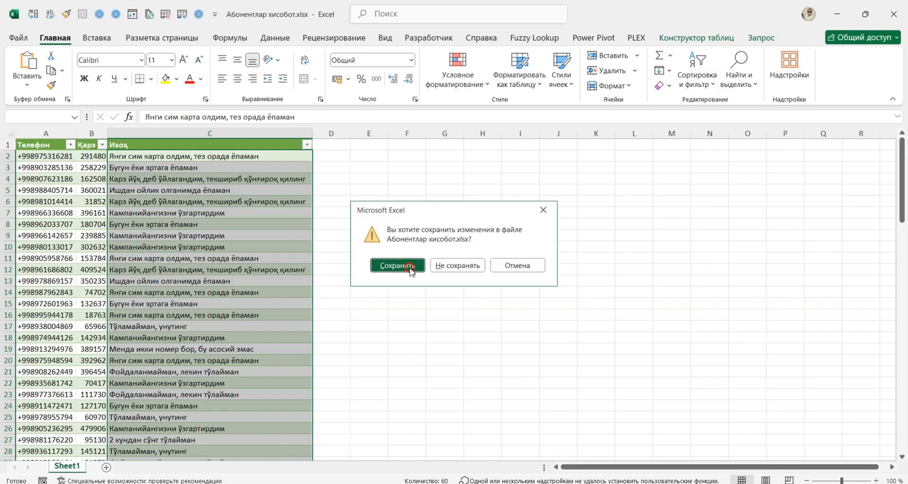
scroll(662, 152, "up", 1)
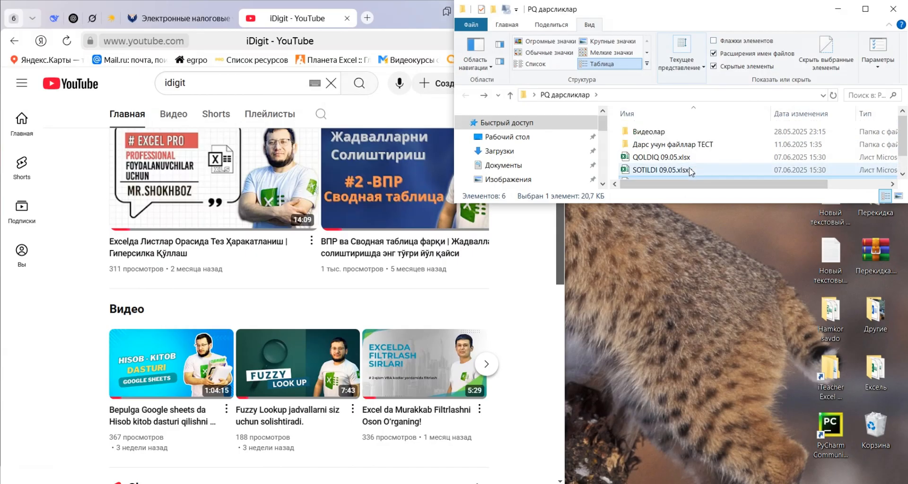
left_click(656, 144)
double_click(656, 144)
double_click(650, 132)
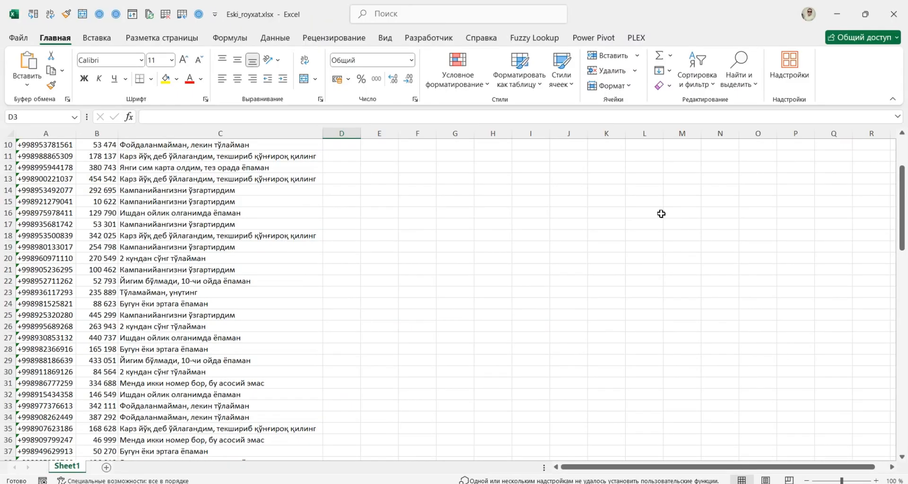
Go to the end of the old list and fill the last phone number down into A102
left_click(50, 167)
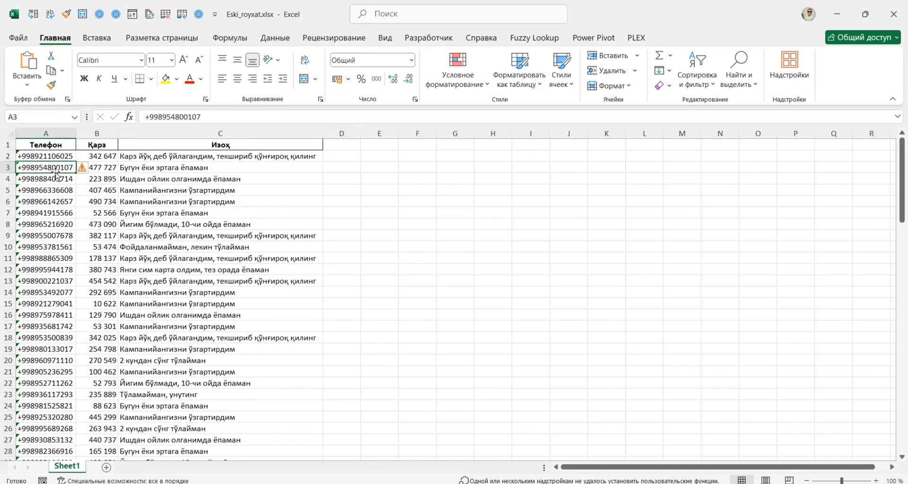
key("ctrl+Down")
key("ctrl+Up")
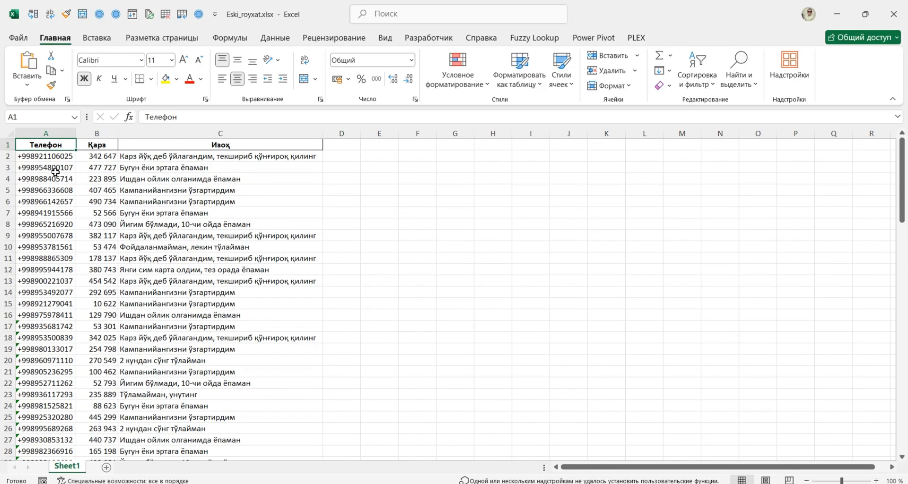
key("ctrl+Down")
key("Down")
key("Up")
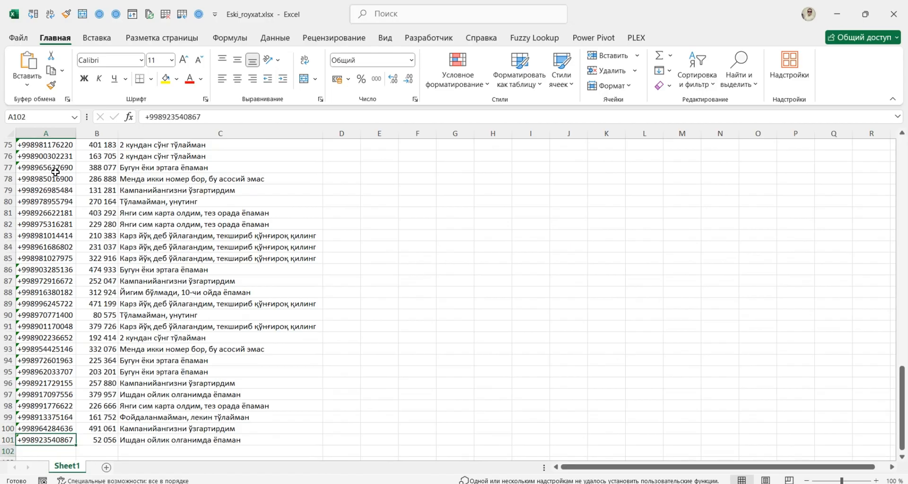
key("Down")
key("ctrl+d")
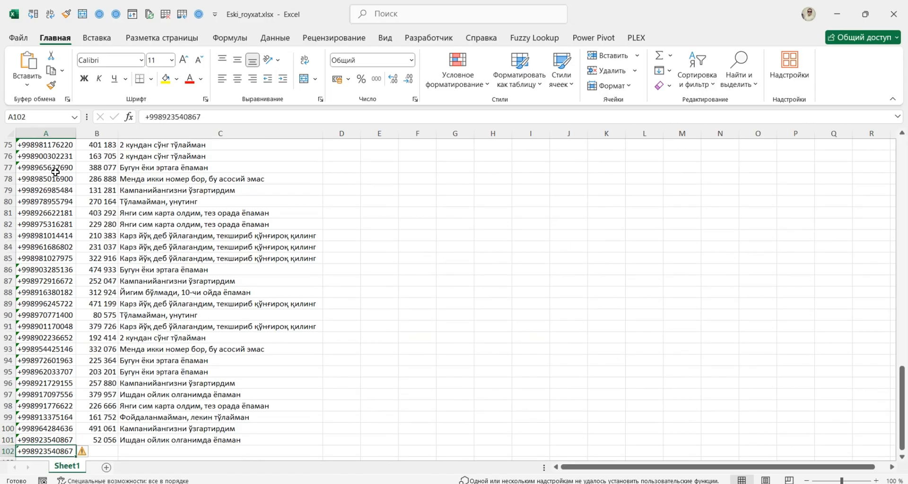
Try to replace the copied phone number in A102 with a new subscriber's number, and undo the entry
left_click_drag(162, 115, 286, 117)
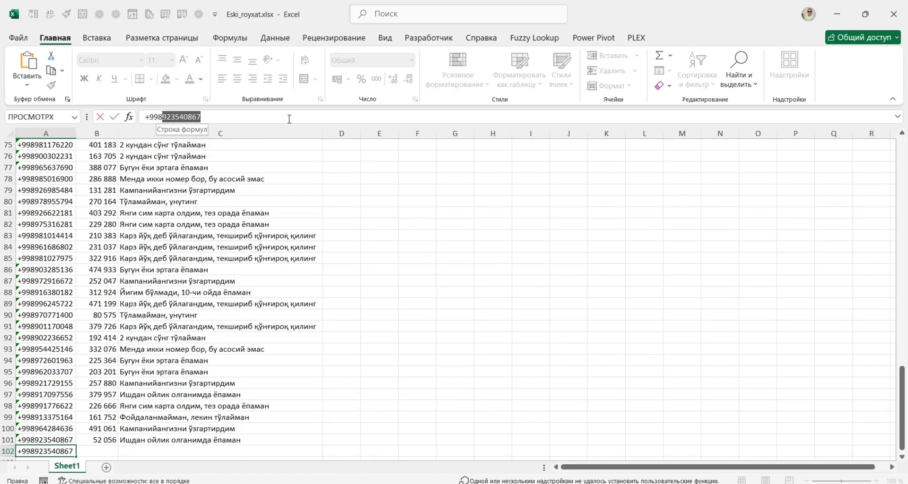
type("91603822")
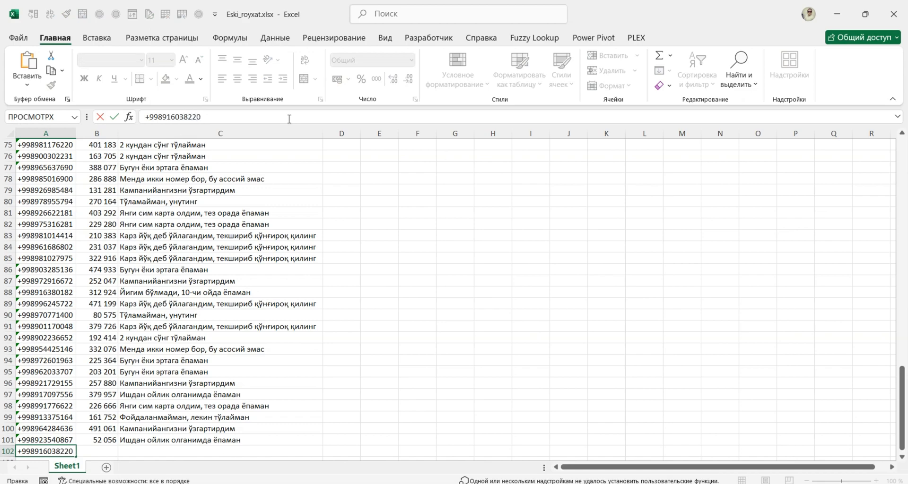
key("Tab")
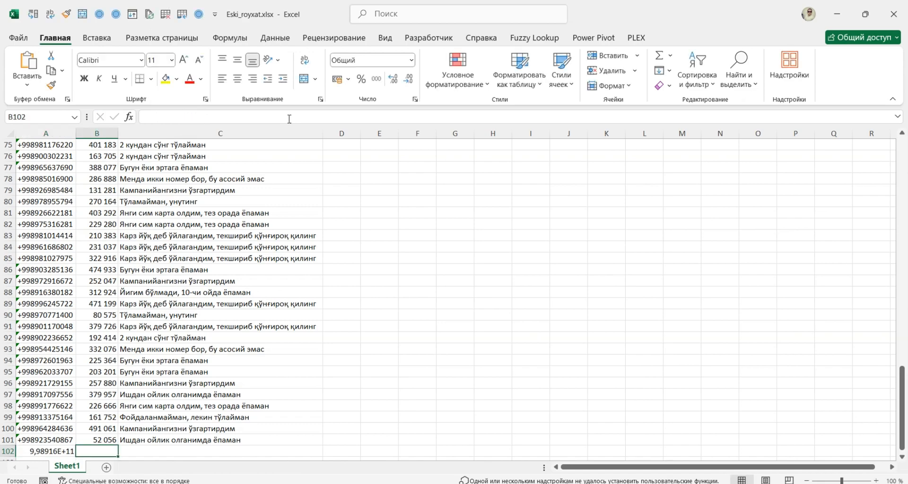
key("ctrl+z")
Overwrite the digits after the country code in A102 with the new subscriber's phone number
left_click(274, 117)
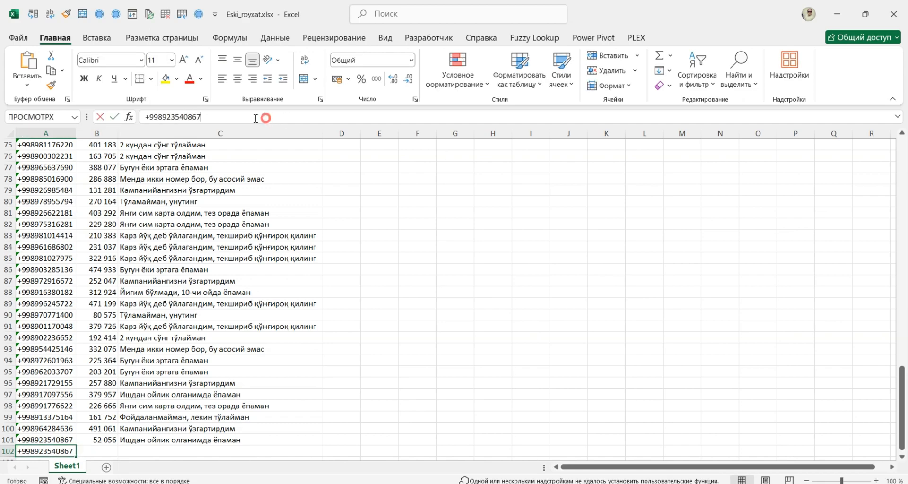
left_click_drag(267, 117, 167, 116)
type("1603822")
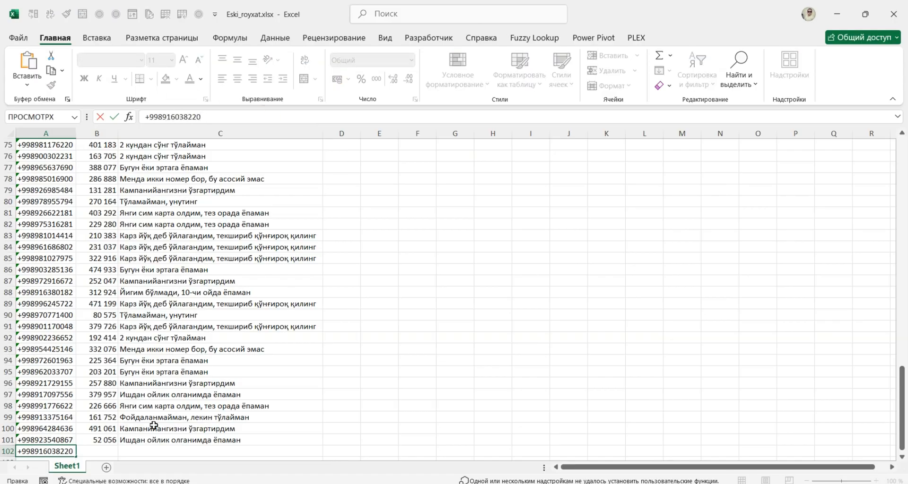
key("Tab")
Format A102 as text (Текстовый) and add a plus sign in front of the phone number
left_click(53, 452)
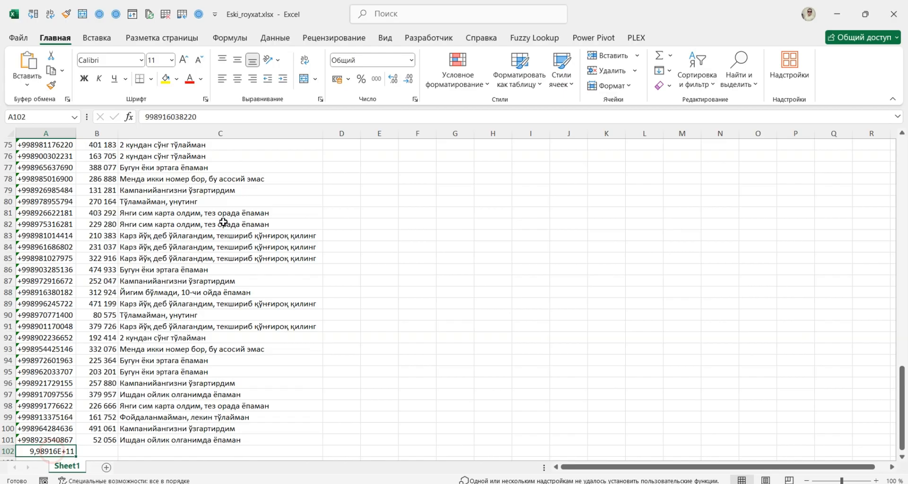
left_click(411, 60)
scroll(397, 342, "down", 1)
left_click(395, 341)
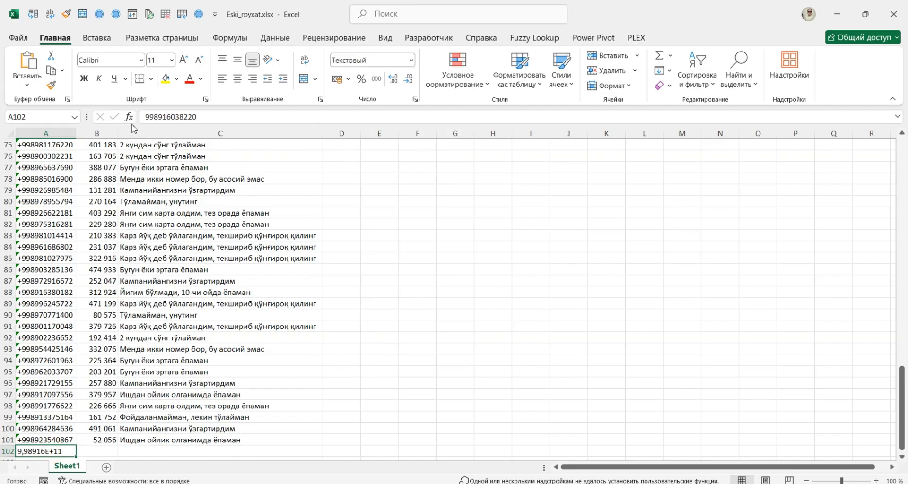
left_click(145, 116)
type("+")
key("Return")
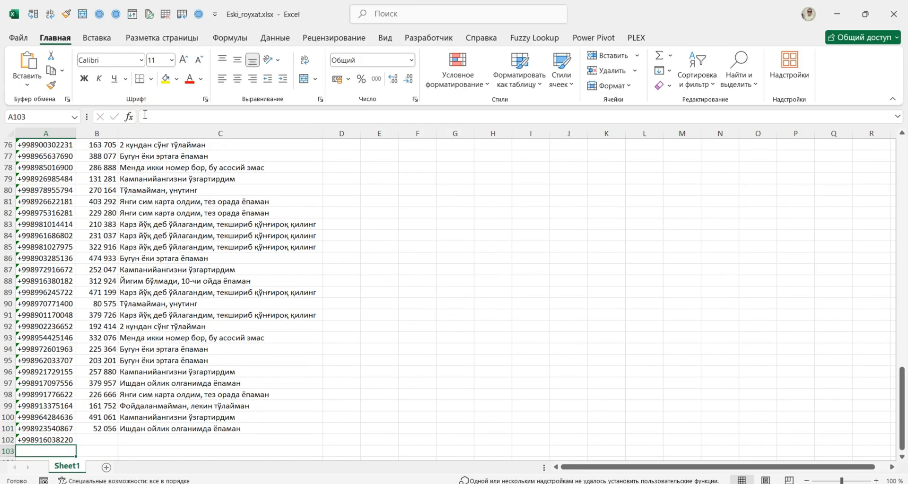
Enter a debt of 99999 in B102 and a comment of the subscriber's name plus "карзини тезрок ёп" in C102
left_click(104, 439)
type("99999")
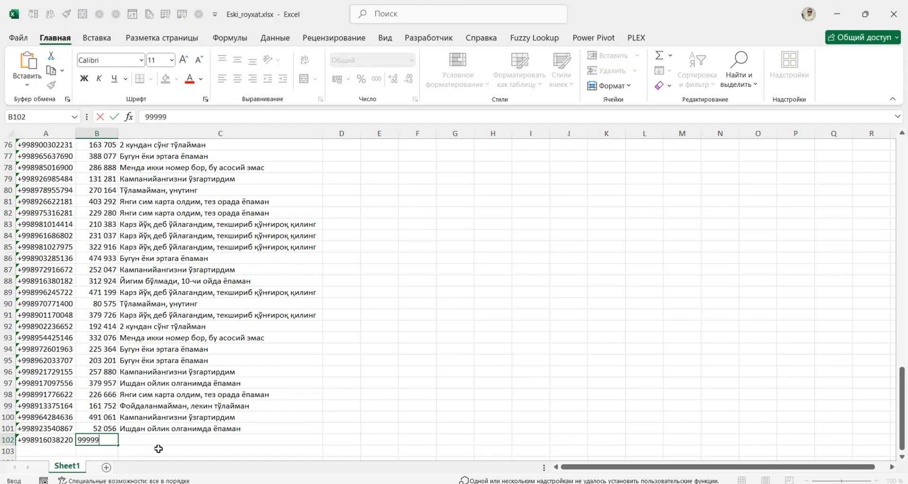
key("Tab")
type("Ш")
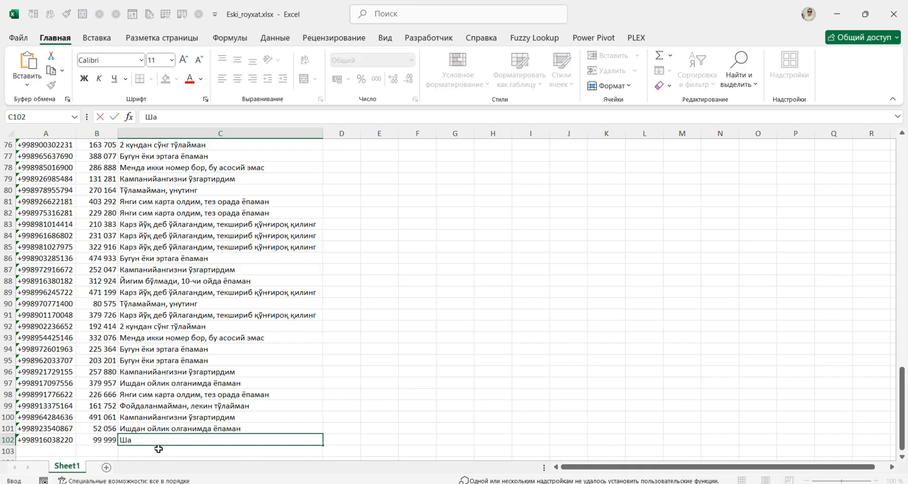
type("ахбоз карзини тезро")
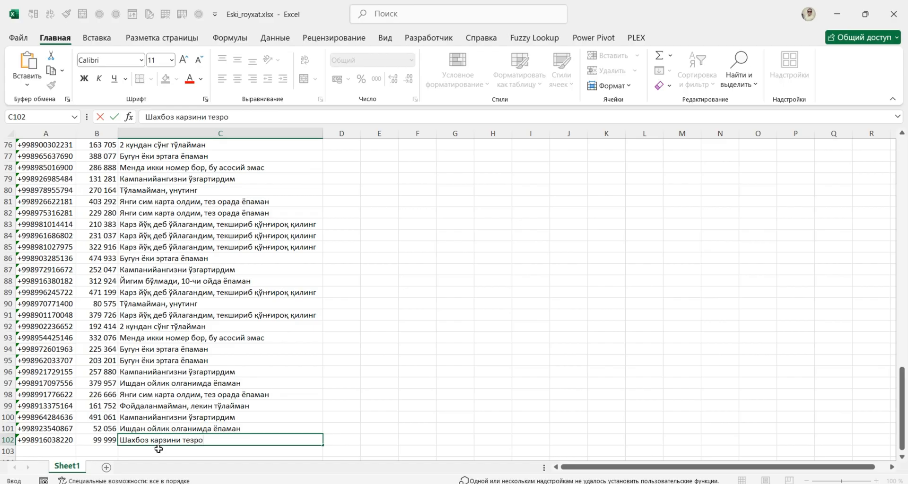
type("к ёп")
key("Return")
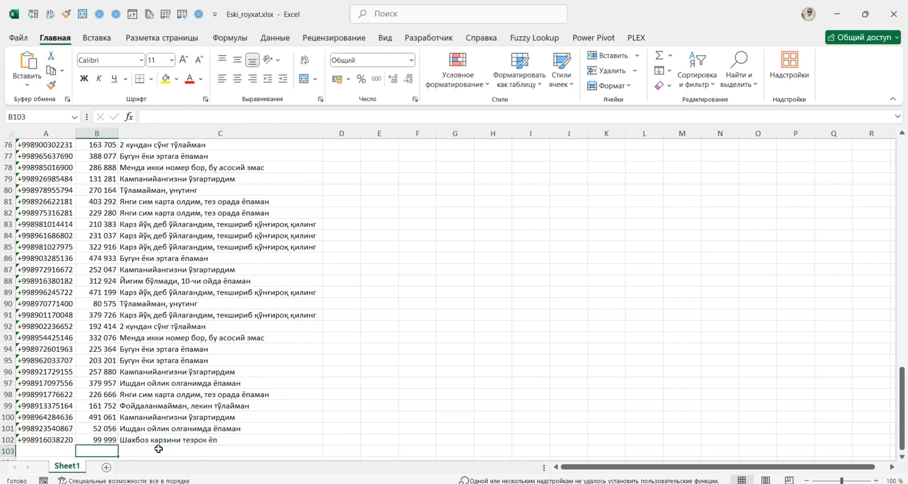
Copy the new subscriber's phone number from A102 and open the Yangi_royxat.xlsx workbook
left_click(54, 440)
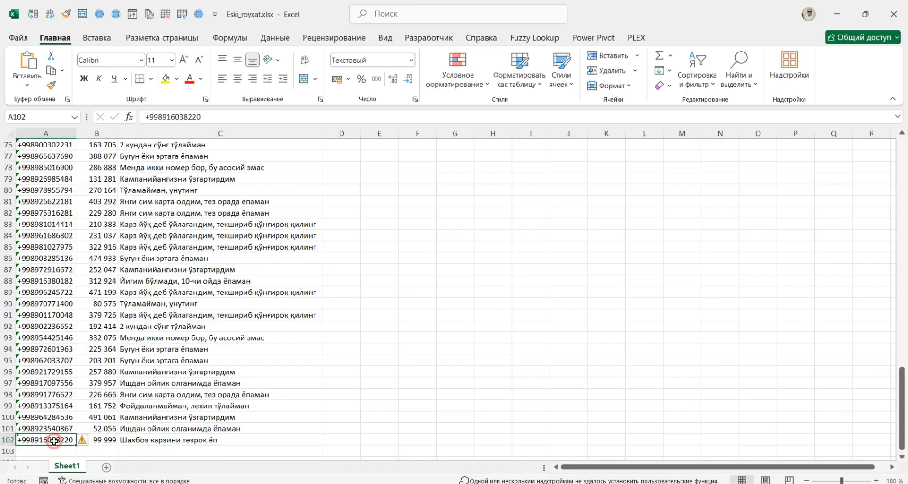
key("ctrl+c")
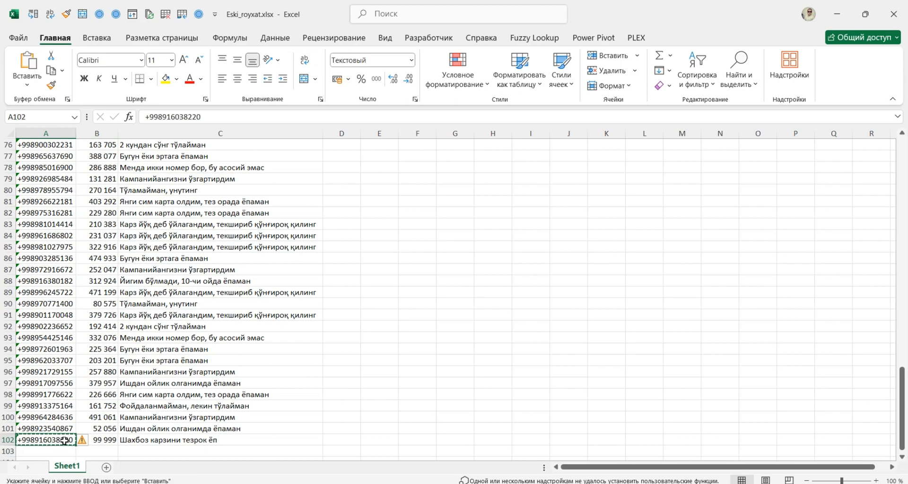
key("Escape")
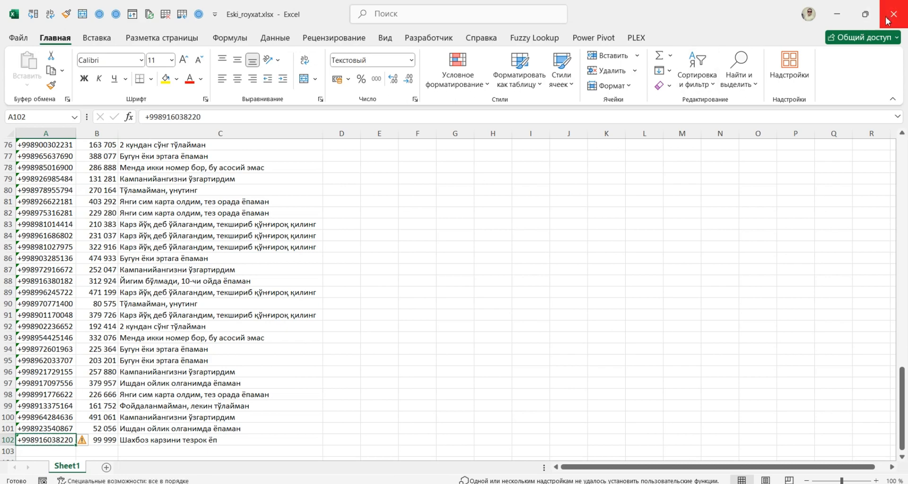
key("ctrl+c")
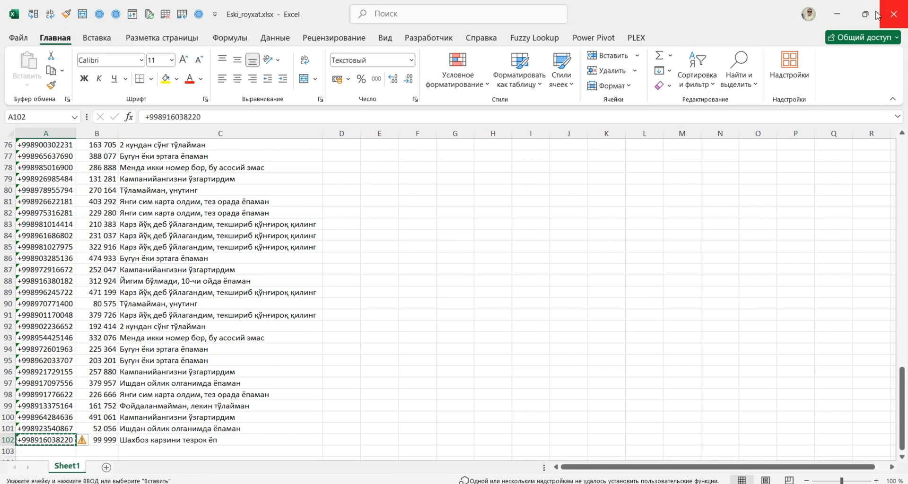
left_click(840, 17)
left_click(651, 144)
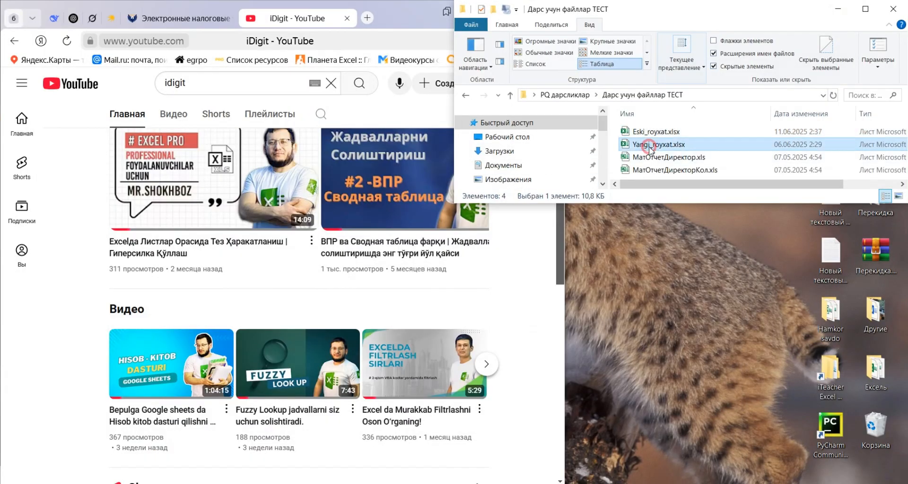
left_click(631, 237)
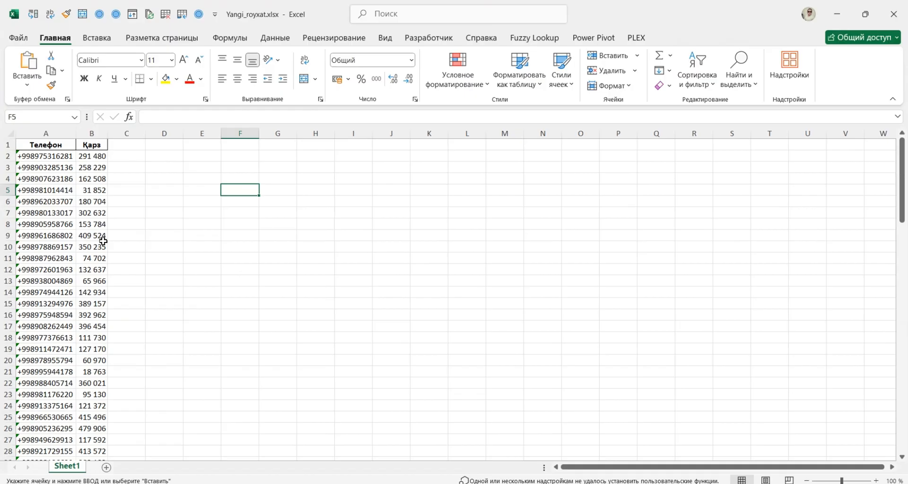
Paste the copied phone number into A102, below the last entry of the new list
left_click(59, 179)
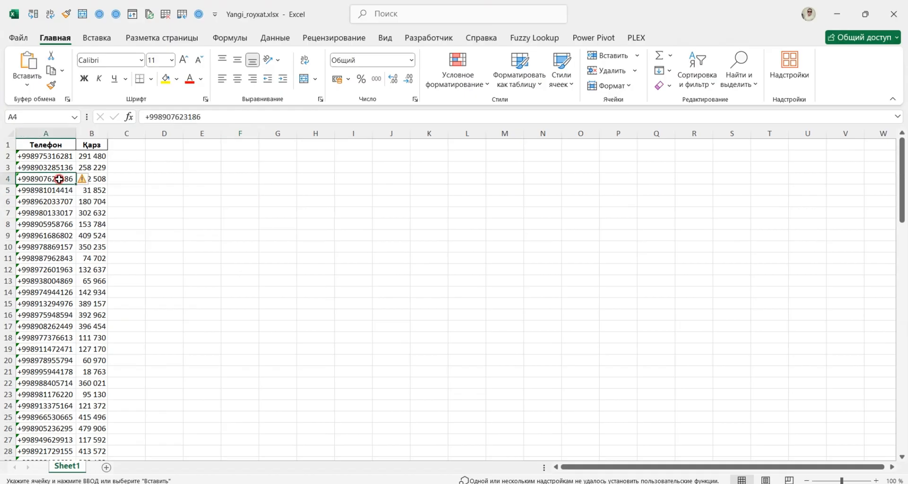
key("ctrl+Down")
scroll(61, 180, "down", 6)
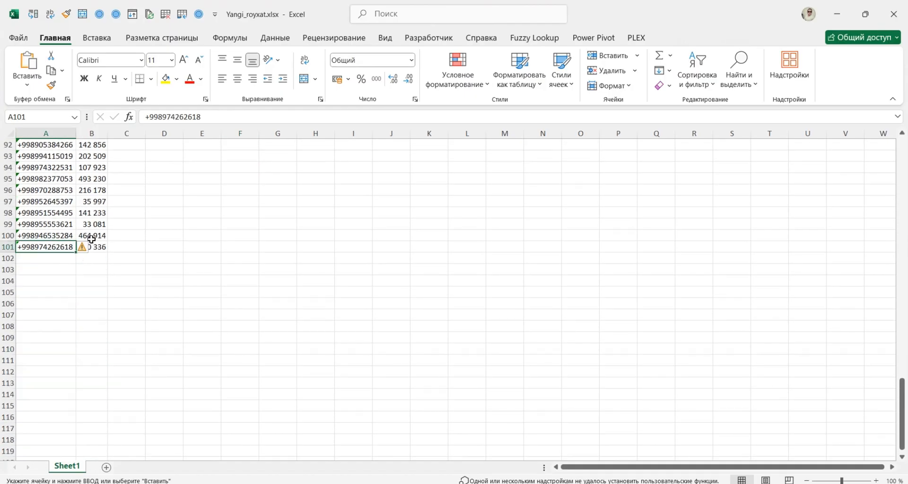
left_click(67, 262)
key("ctrl+v")
left_click(95, 258)
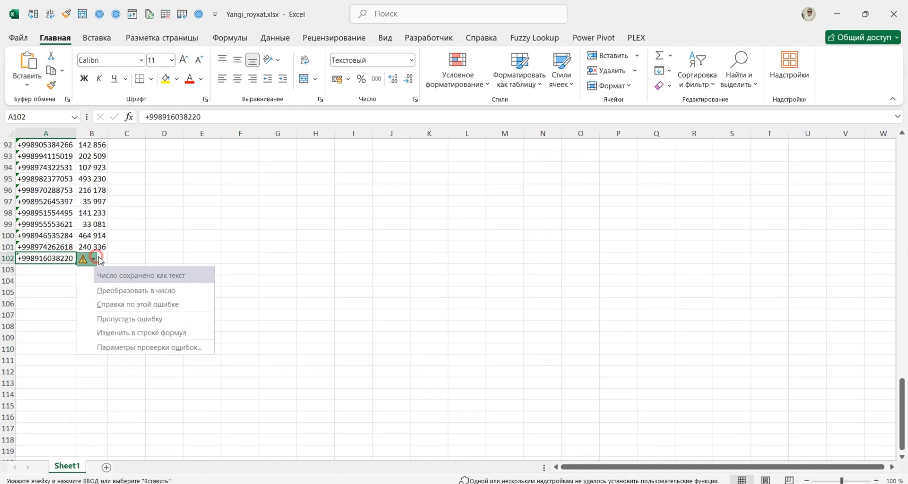
left_click(110, 259)
Enter a debt of 88888 for the new subscriber in B102 and save the new list
left_click(100, 258)
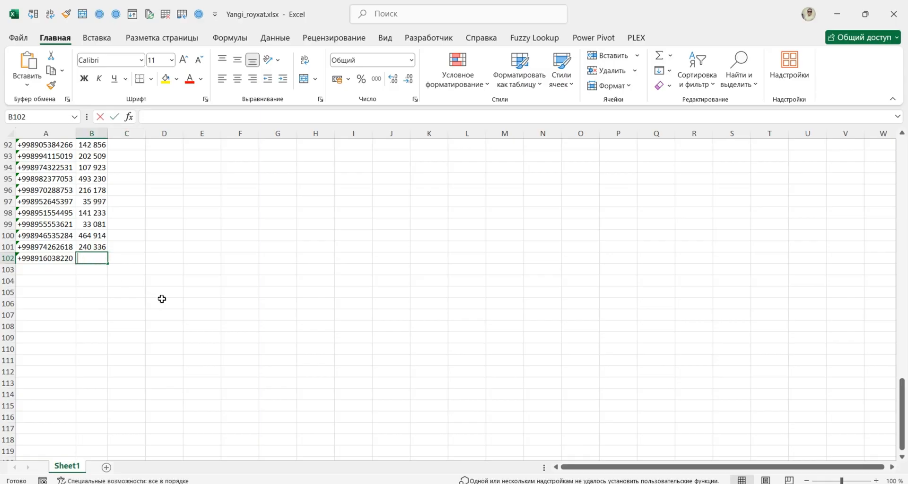
type("88888")
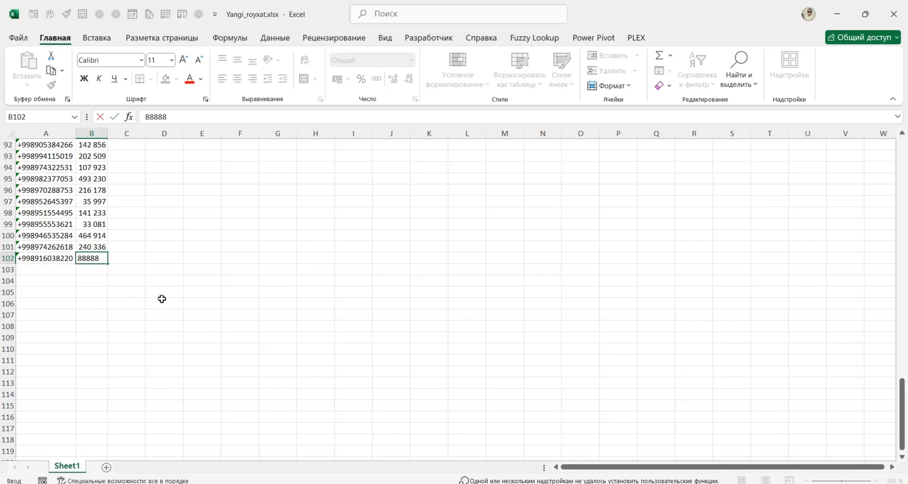
key("Return")
key("ctrl+s")
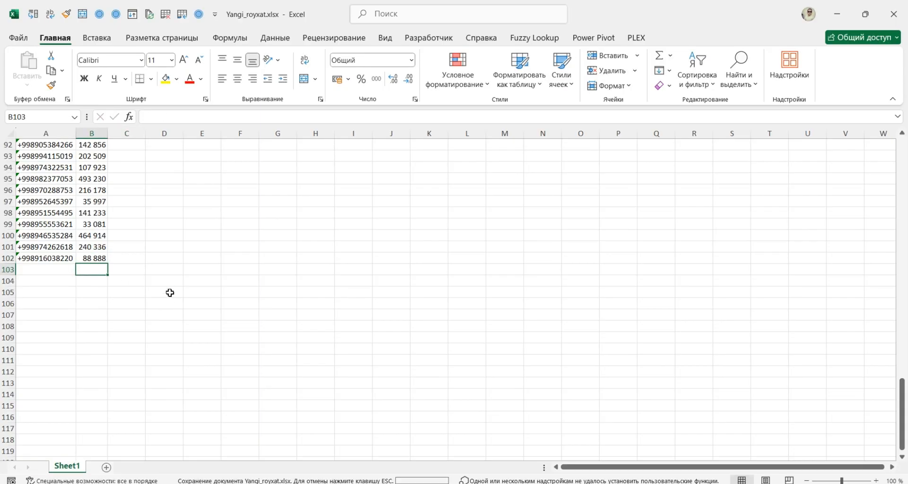
Close both list workbooks and open Абонентлар хисобот.xlsx from the PQ дарсликлар folder
left_click(895, 14)
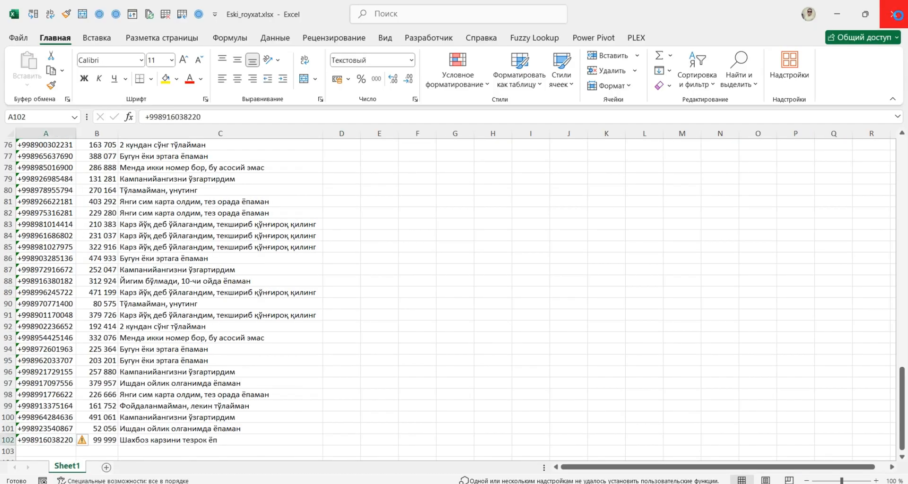
left_click(896, 14)
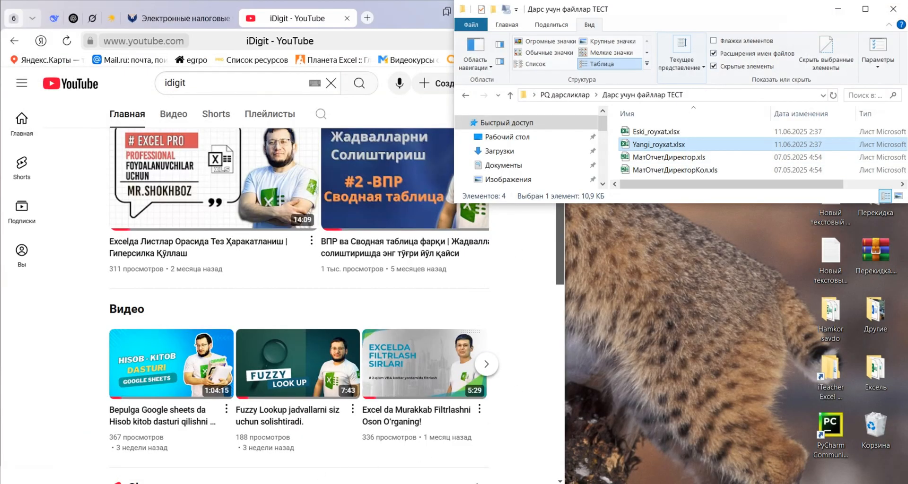
left_click(465, 95)
scroll(681, 168, "down", 1)
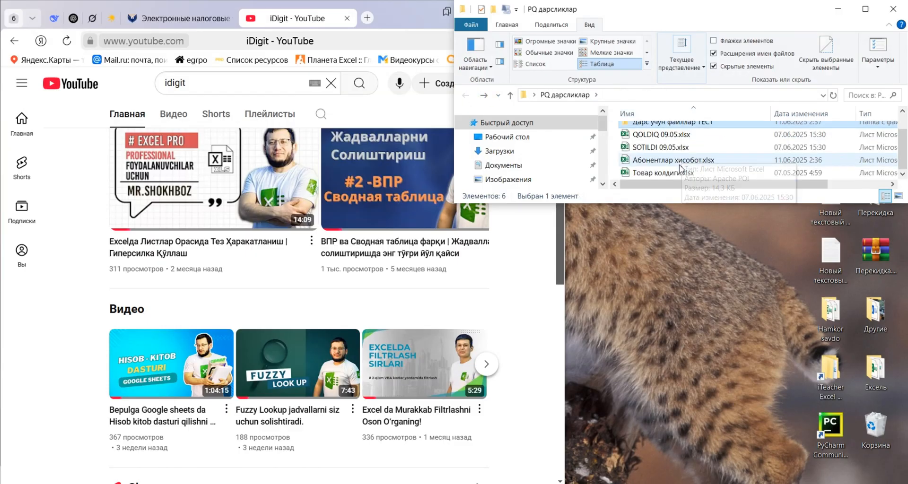
double_click(680, 162)
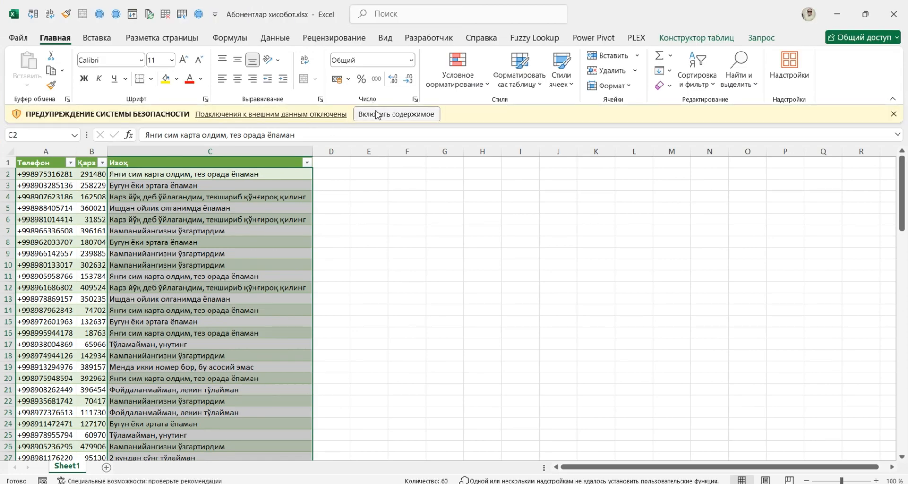
Enable the report's external data connections and refresh all of its queries
left_click(383, 114)
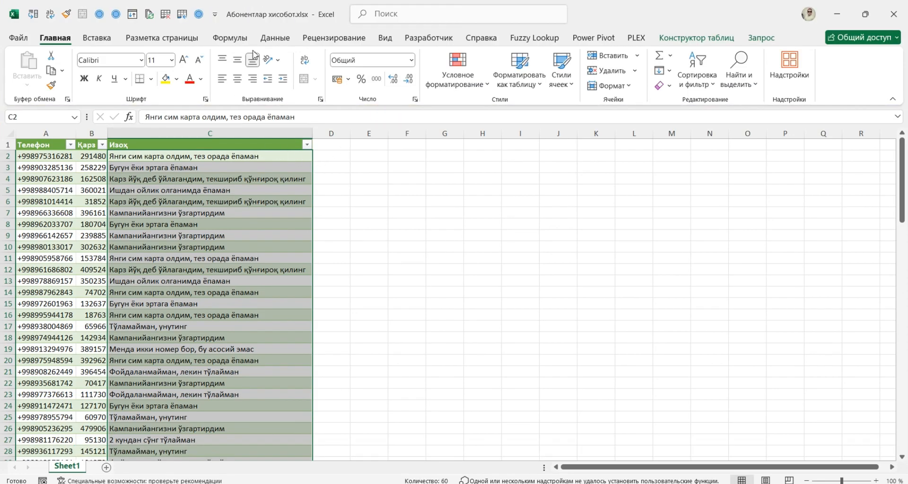
left_click(275, 38)
left_click(289, 76)
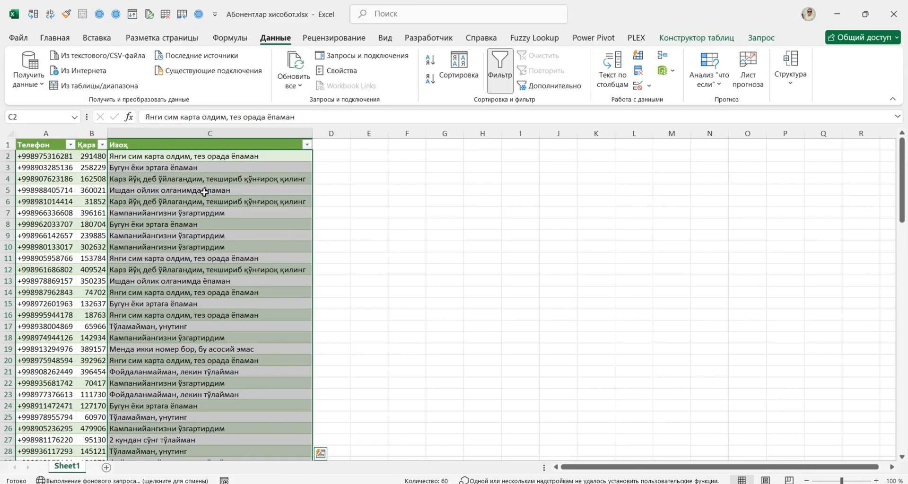
Find the added subscriber's row in the refreshed table and check its debt and comment
scroll(204, 192, "down", 15)
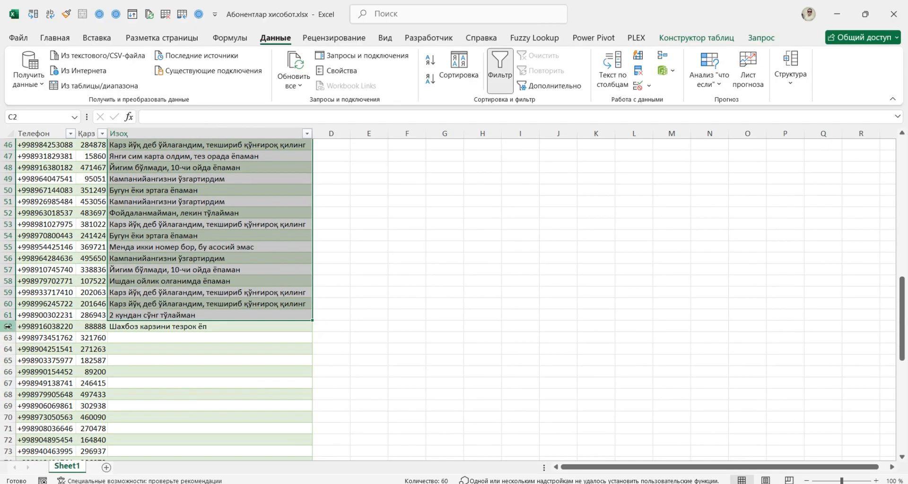
left_click(8, 327)
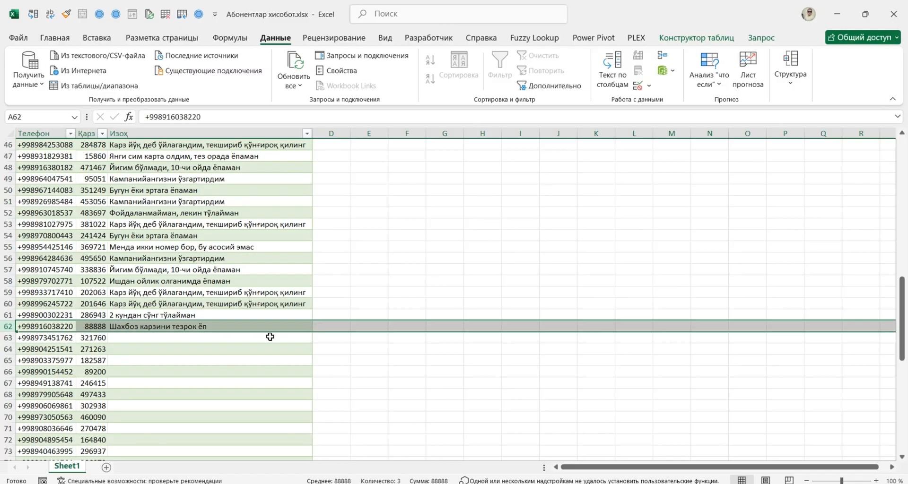
left_click(225, 326)
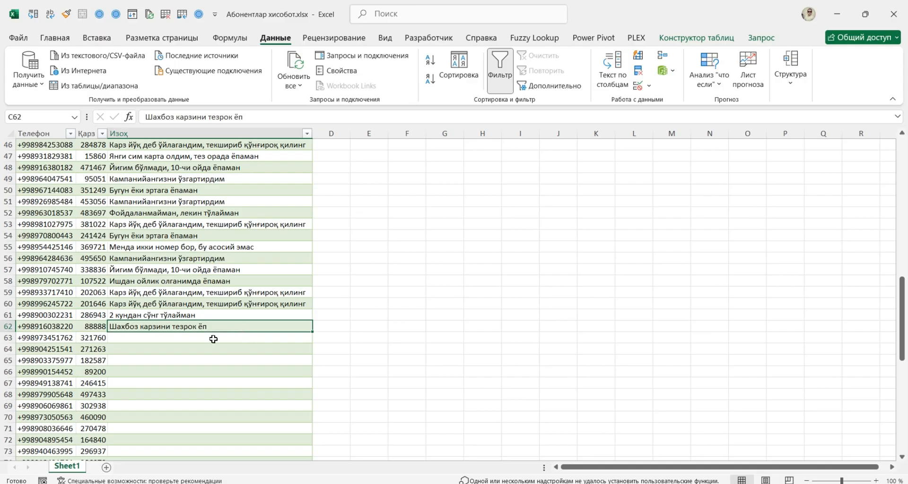
Fill D2:D102, the empty column beside the merged table, with the comment "Янги изох ёзилди"
left_click_drag(333, 330, 335, 141)
scroll(335, 141, "up", 10)
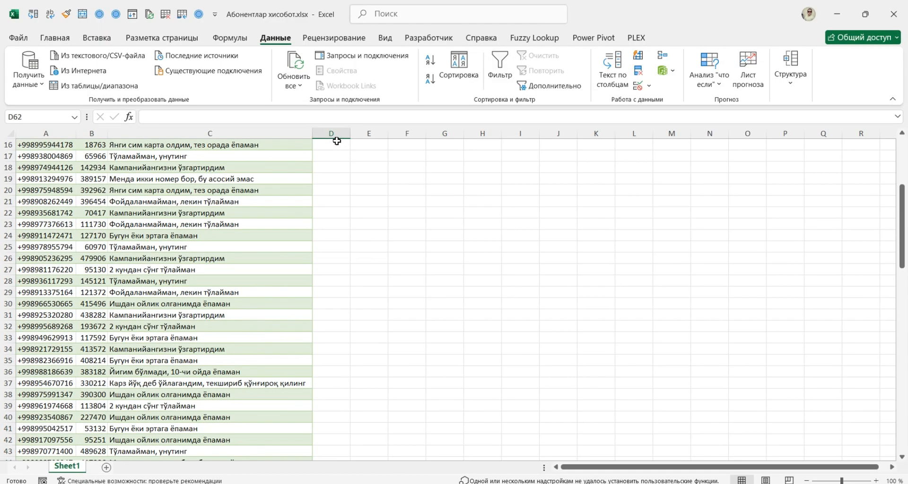
left_click(332, 154)
scroll(331, 155, "up", 5)
left_click(331, 154)
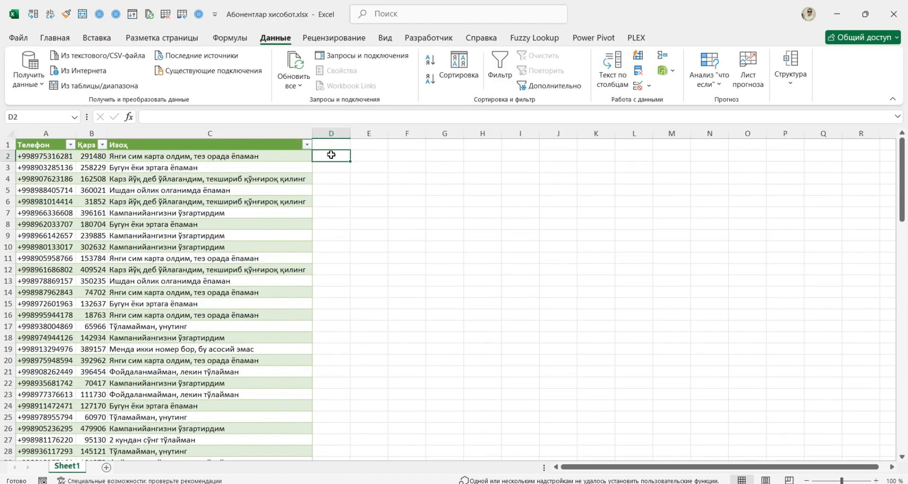
key("Left")
key("ctrl+Down")
key("Left")
key("ctrl+Down")
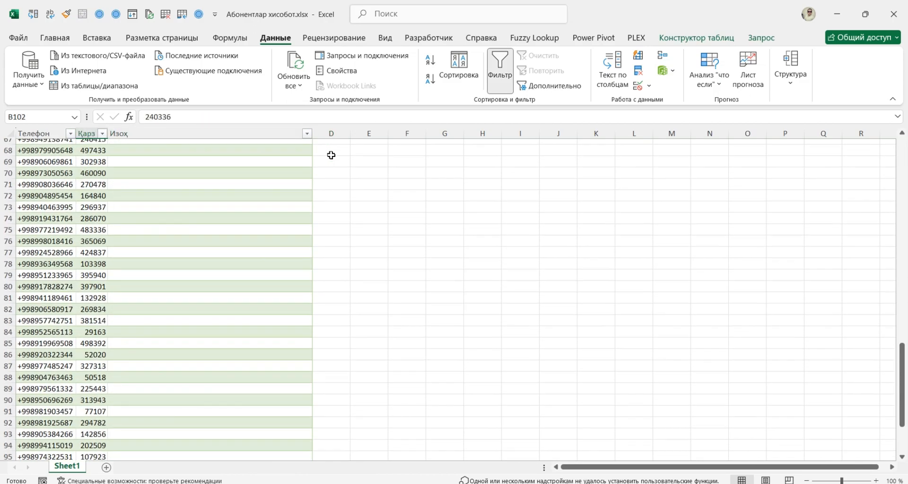
key("Right")
key("Right")
key("ctrl+shift+Up")
key("shift+Down")
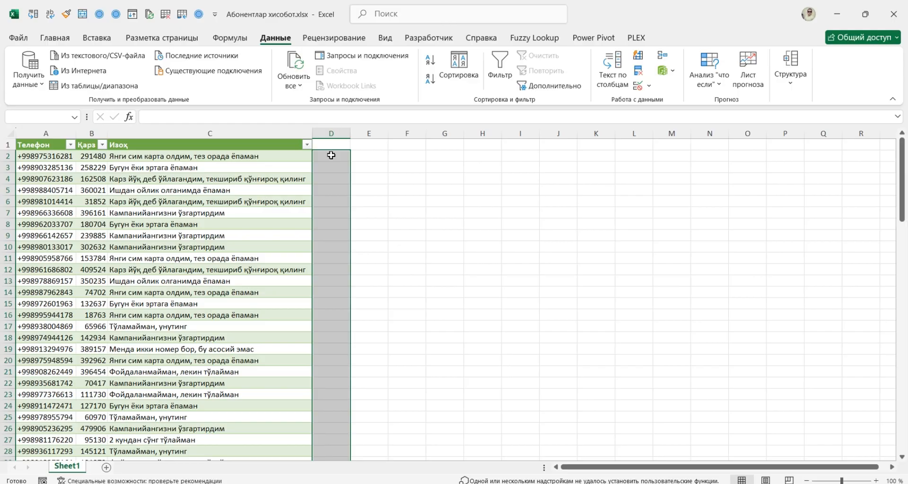
type("Яян")
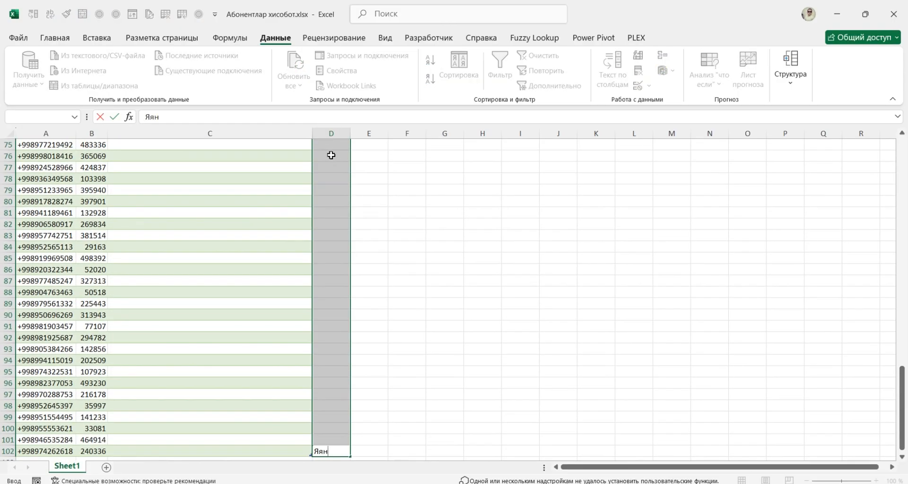
key("BackSpace")
key("BackSpace")
key("BackSpace")
type("нги изох ёзилди")
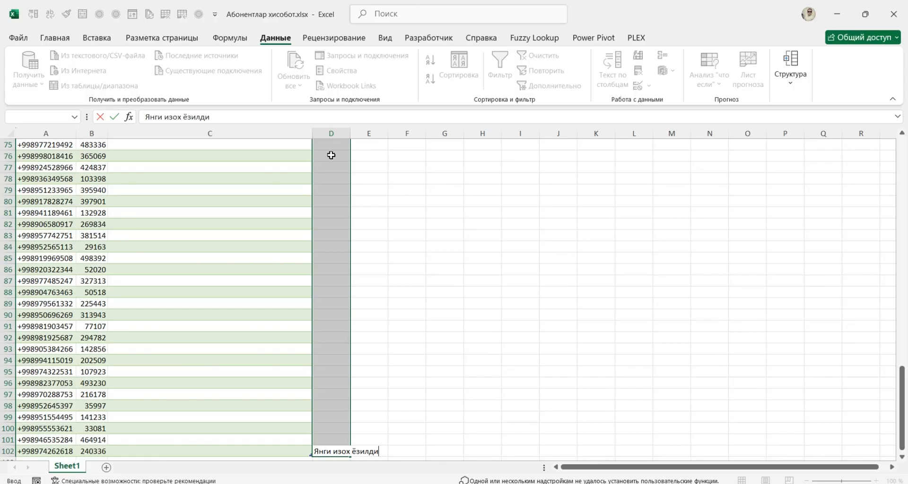
key("ctrl+Return")
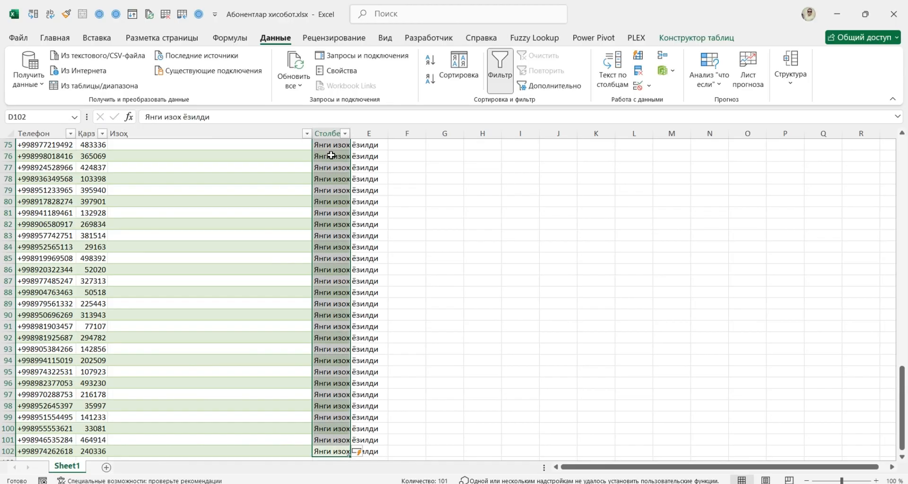
Return to the start of the new comment column D and fit its width to the text
key("ctrl+Up")
left_click(331, 156)
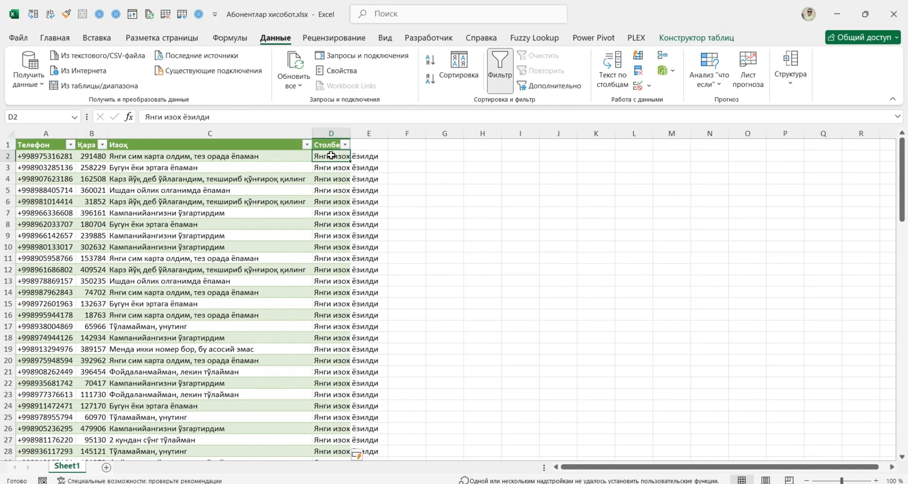
double_click(354, 132)
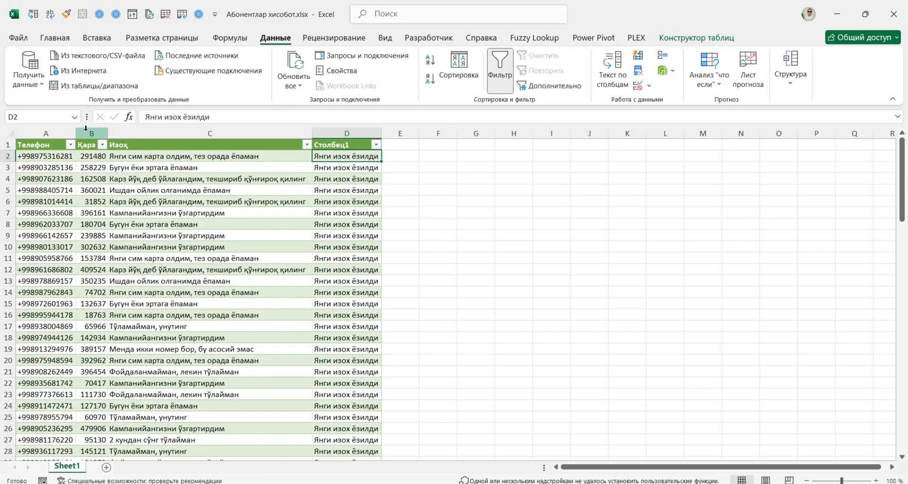
left_click_drag(92, 133, 206, 132)
left_click(166, 166)
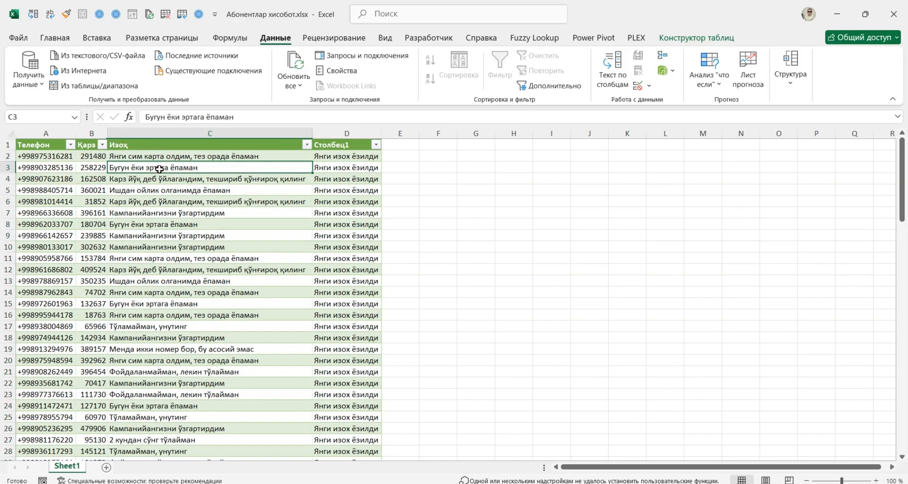
Compare the existing comments in the Изоҳ column with the new comments in the neighbouring Столбец1 column
left_click(132, 131)
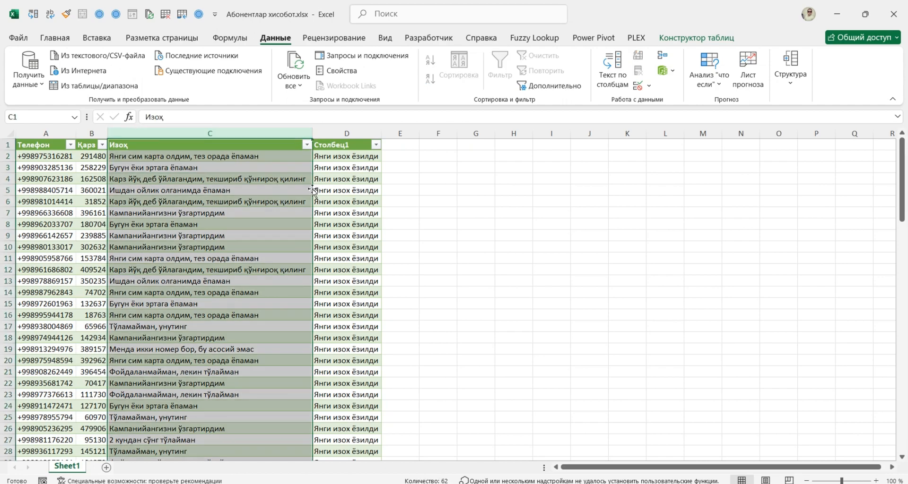
left_click_drag(347, 156, 340, 358)
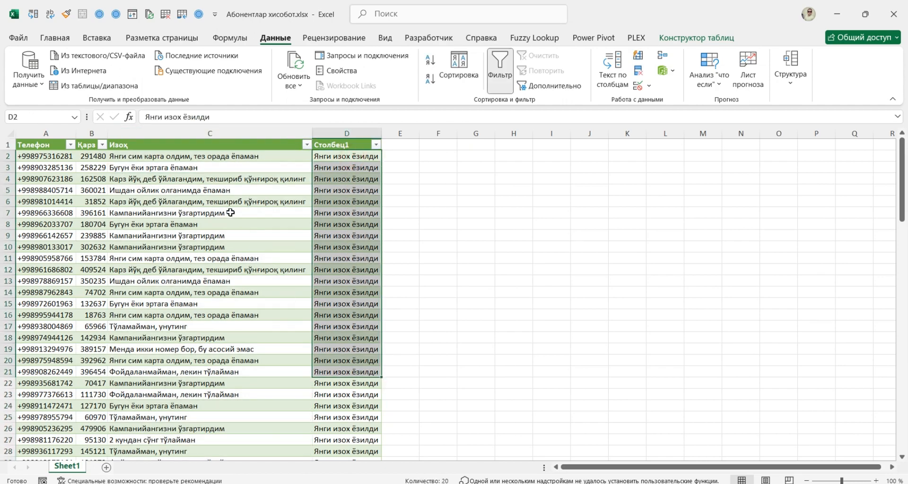
left_click_drag(147, 152, 145, 333)
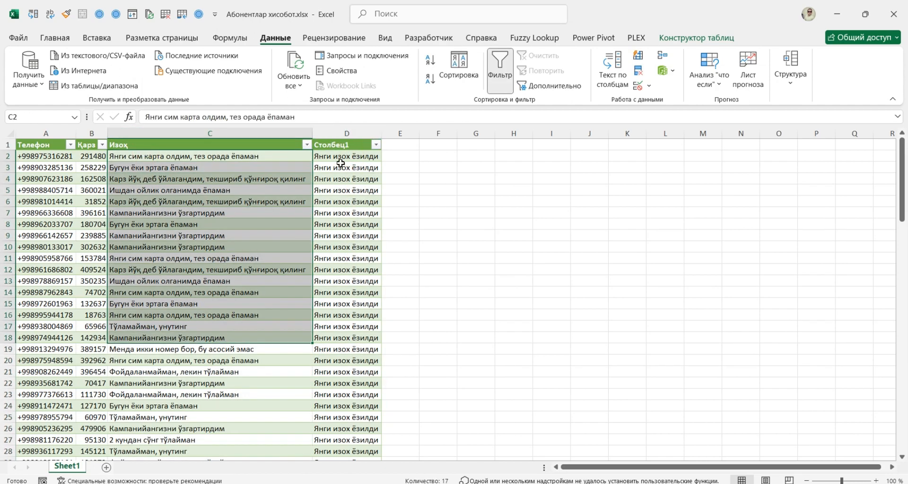
left_click_drag(341, 160, 345, 353)
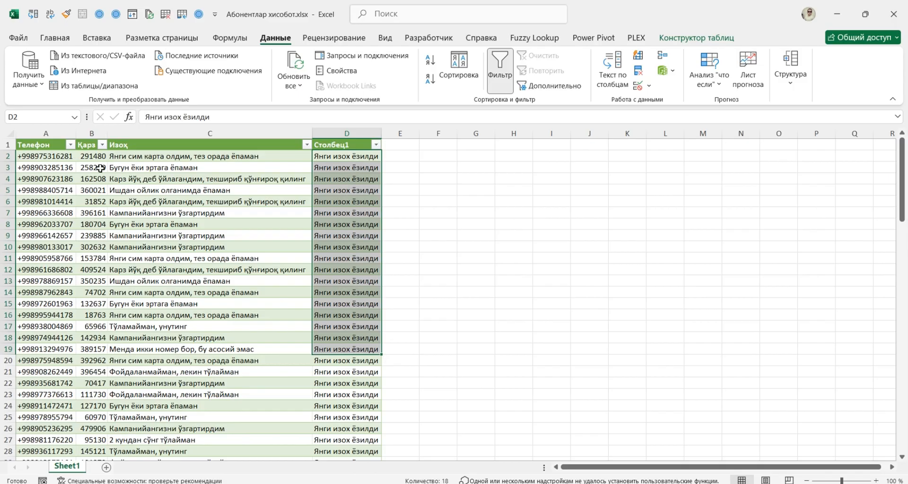
Save a copy of the workbook as Май изохлар.xlsx in the Дарс учун файллар ТЕСТ folder
left_click(22, 40)
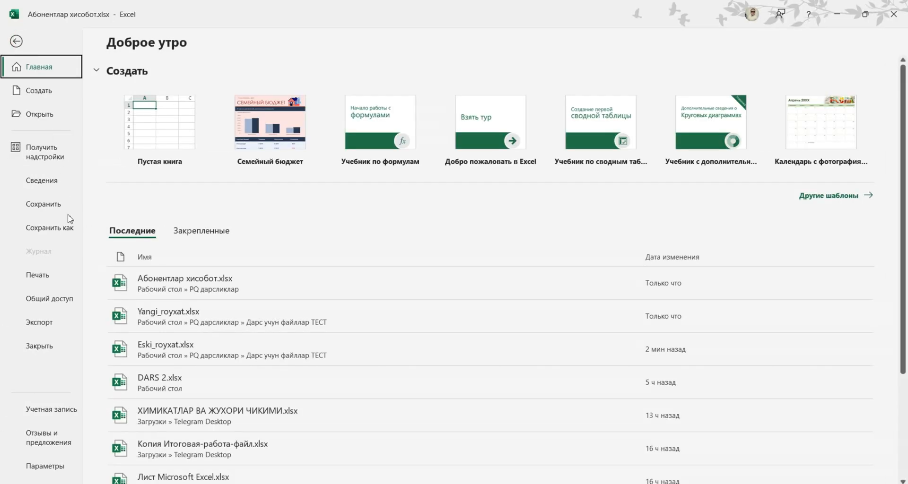
left_click(60, 229)
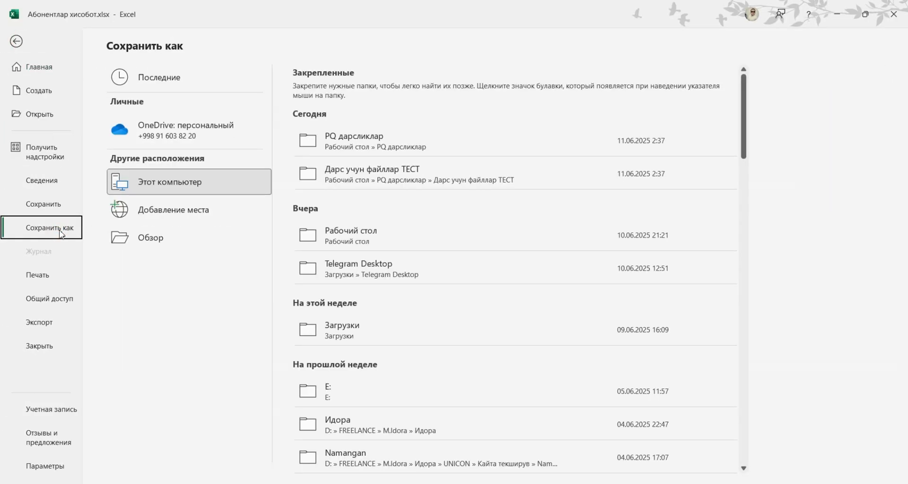
left_click(364, 137)
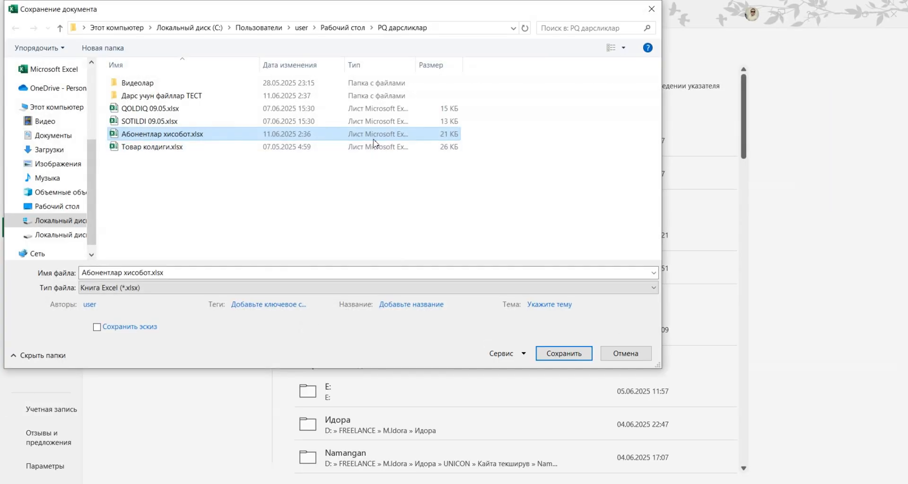
double_click(160, 96)
left_click(191, 271)
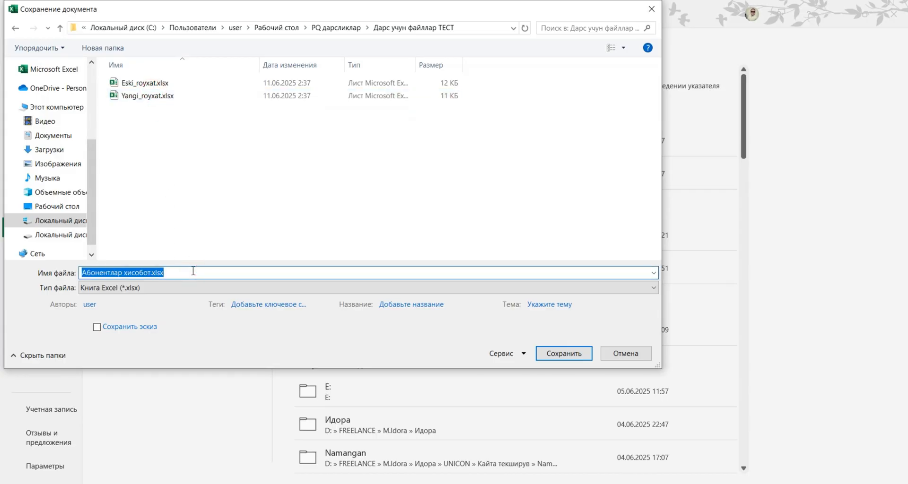
key("Home")
key("ctrl+shift+Right")
key("ctrl+shift+Right")
type("Май изо")
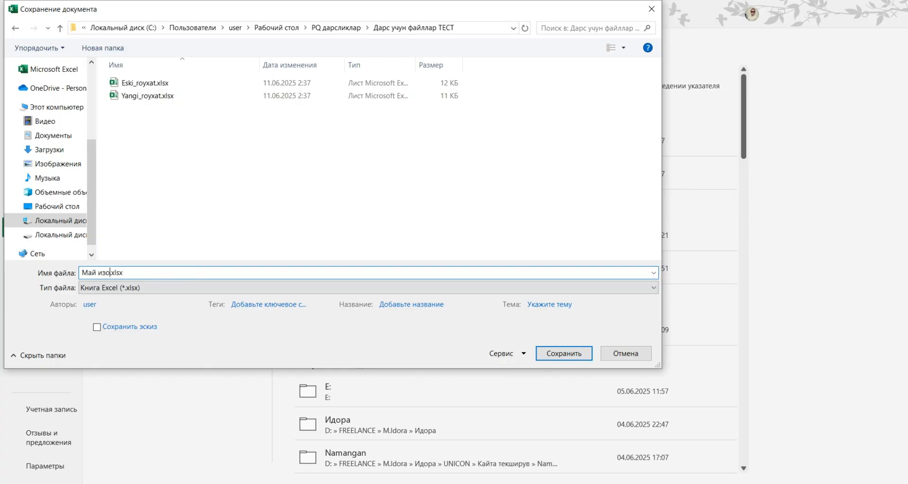
type("хлар")
key("Return")
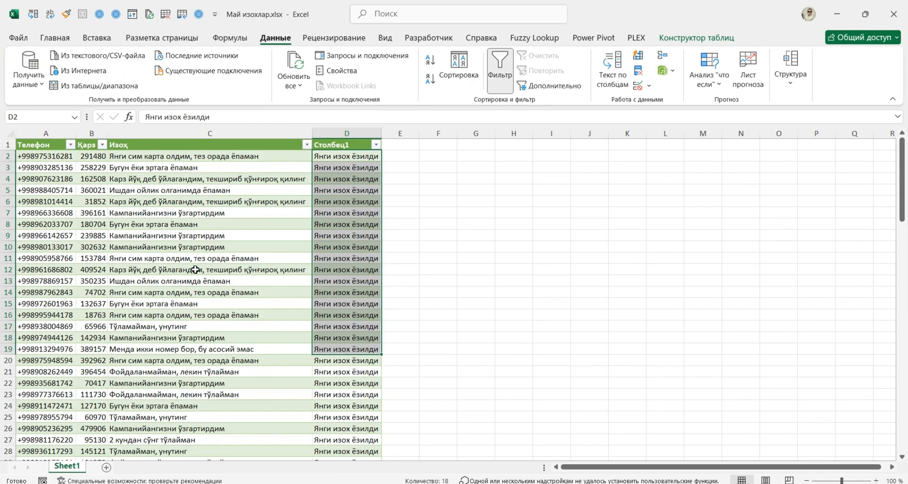
Close the workbook and locate Май изохлар.xlsx in the Дарс учун файллар ТЕСТ folder in File Explorer
left_click(894, 14)
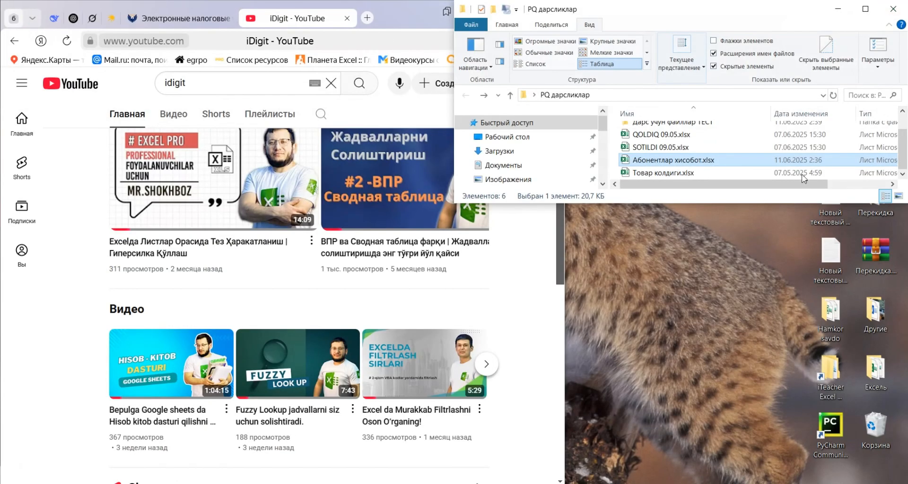
double_click(660, 145)
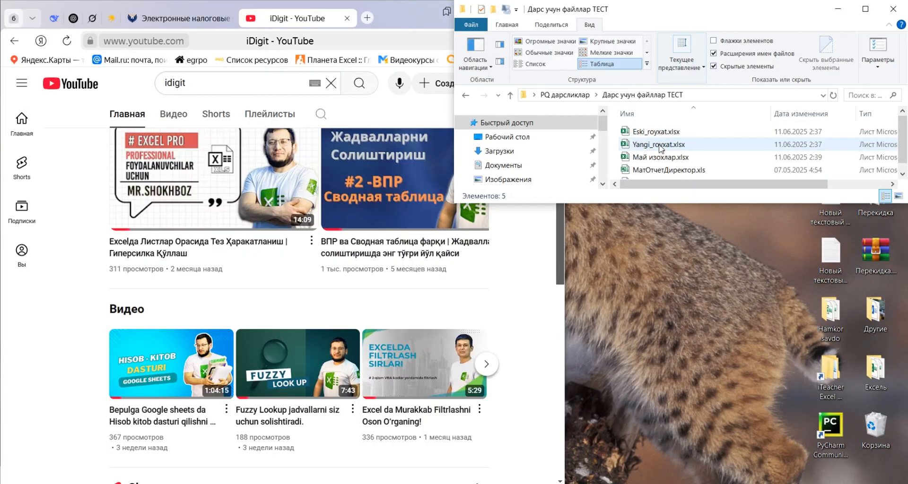
scroll(661, 147, "down", 1)
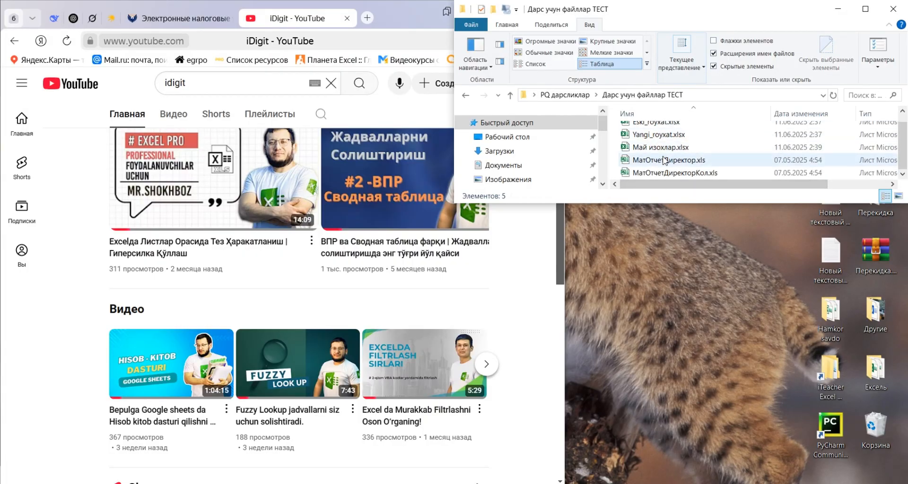
scroll(665, 162, "up", 1)
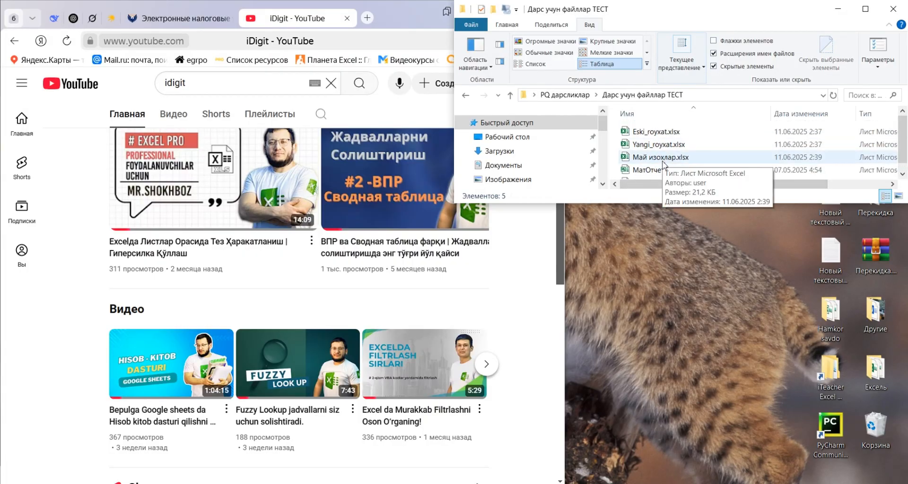
left_click(660, 160)
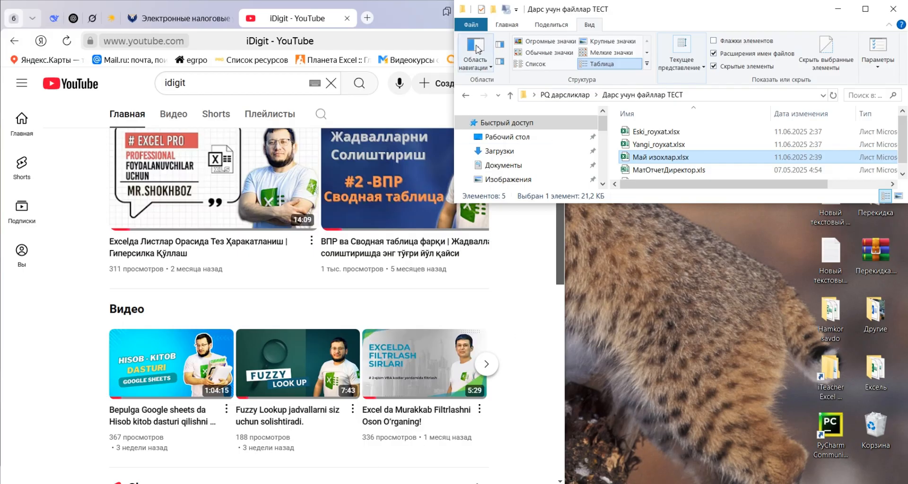
Open Абонентлар хисобот.xlsx from the PQ дарсликлар folder and look over its comment column and the empty column beside it
left_click(465, 95)
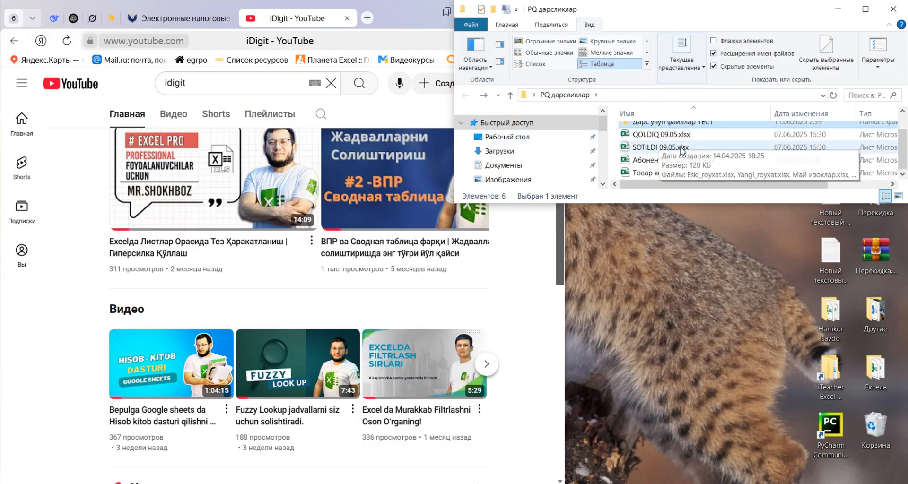
double_click(646, 160)
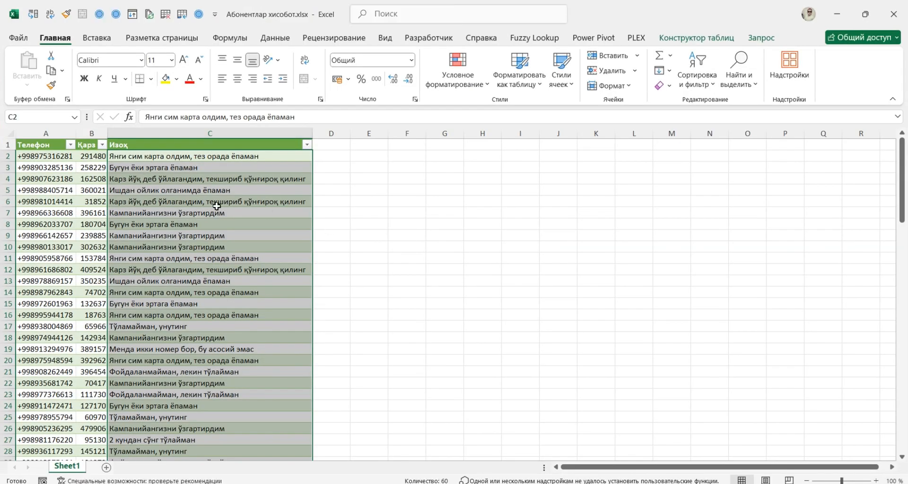
left_click_drag(169, 142, 331, 385)
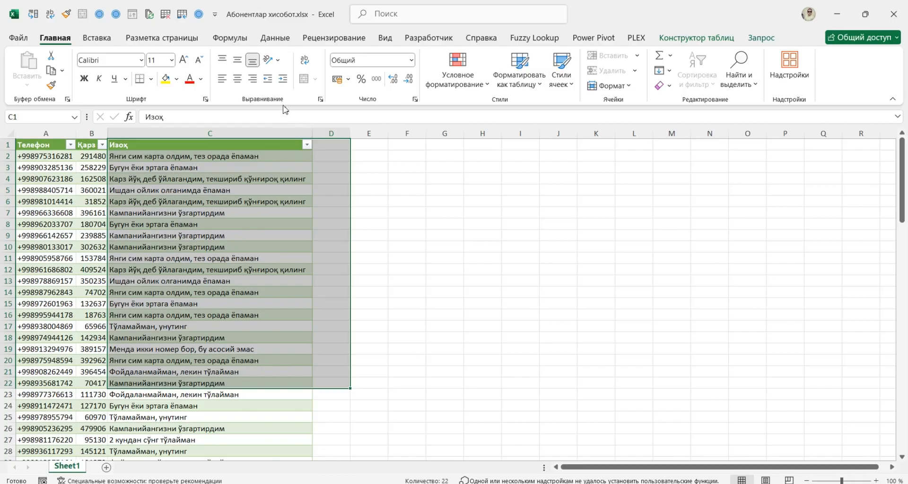
Show the workbook's queries and open the Эски query in the Power Query editor
left_click(276, 38)
left_click(359, 54)
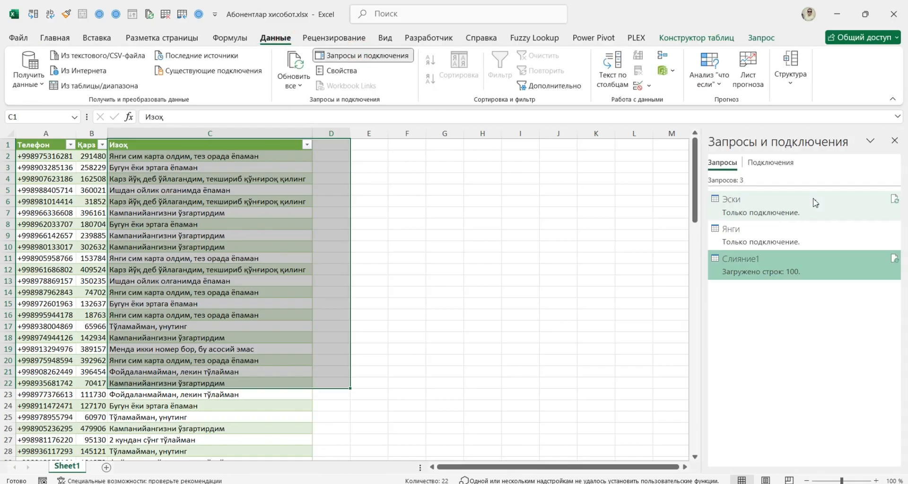
double_click(756, 208)
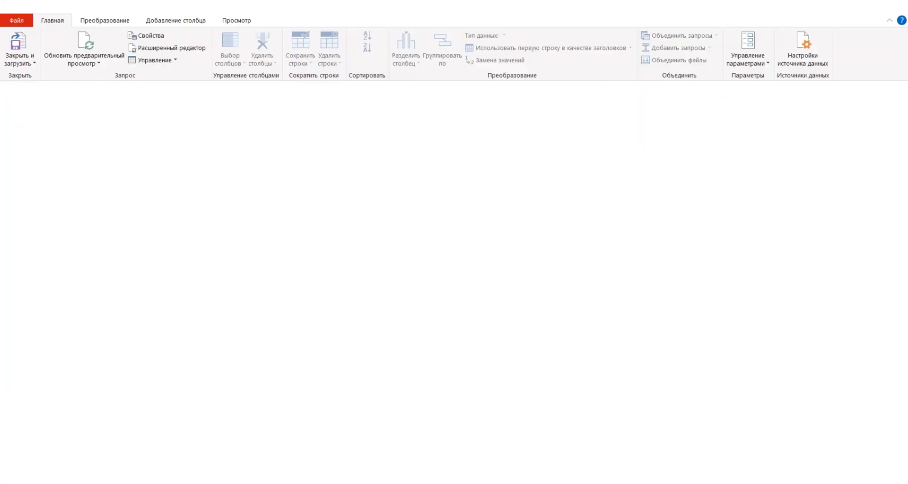
Move Eski_royxat.xlsx from the Дарс учун файллар ТЕСТ folder up to PQ дарсликлар, and return to the Power Query editor
mouse_move(160, 483)
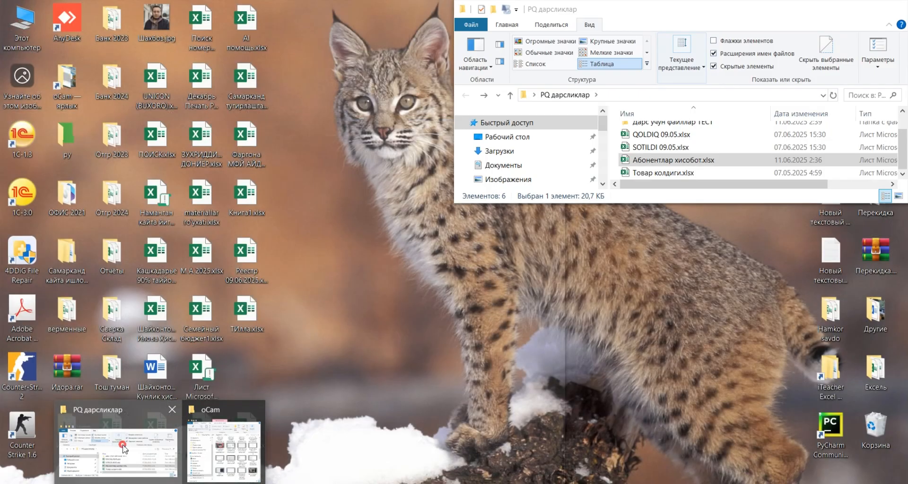
left_click(124, 449)
scroll(655, 146, "up", 1)
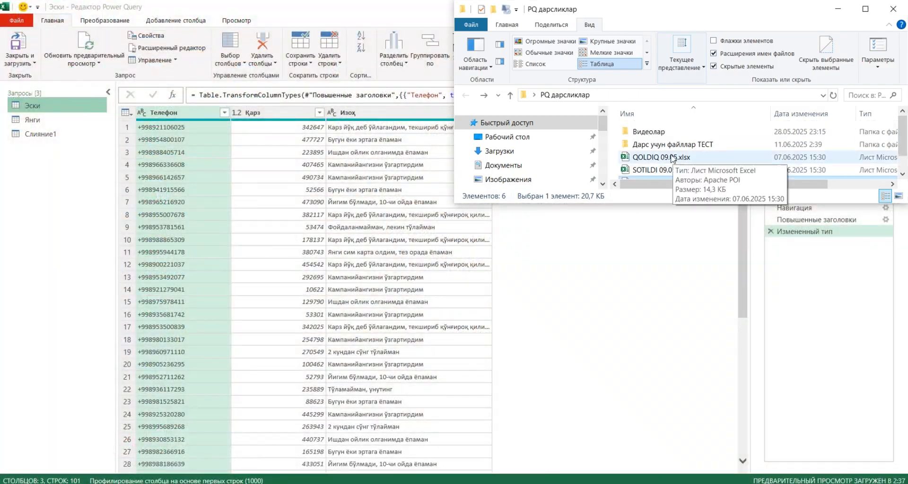
double_click(656, 144)
left_click(656, 132)
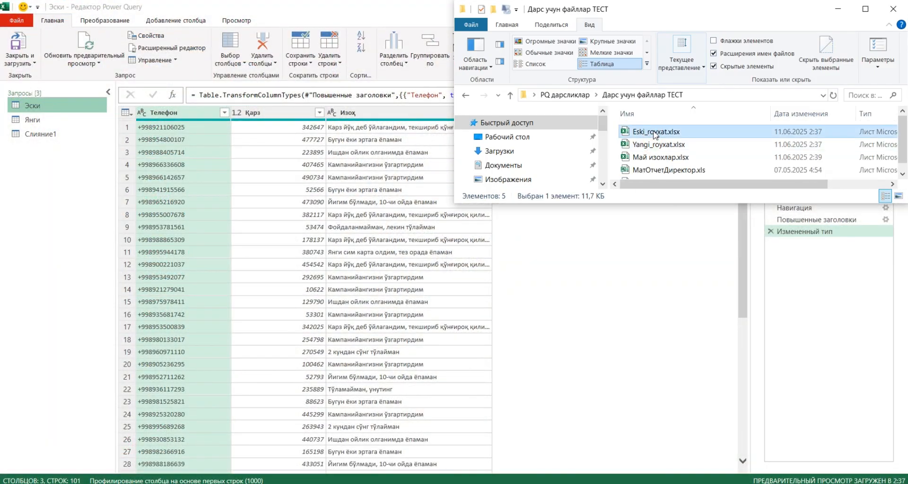
left_click(466, 95)
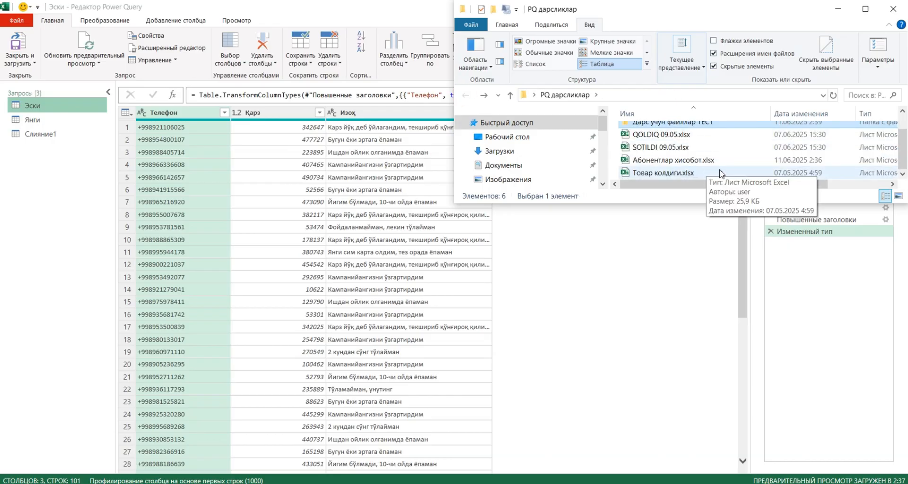
scroll(721, 173, "up", 1)
left_click(662, 144)
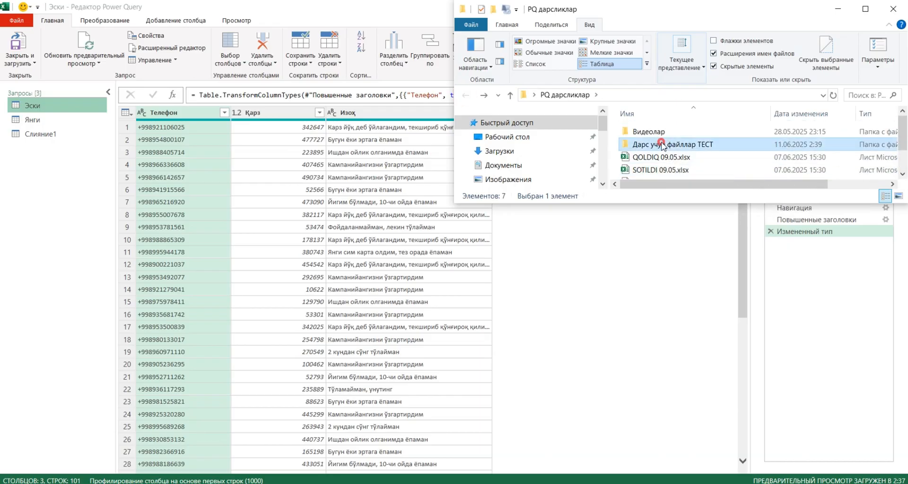
double_click(662, 144)
left_click(843, 8)
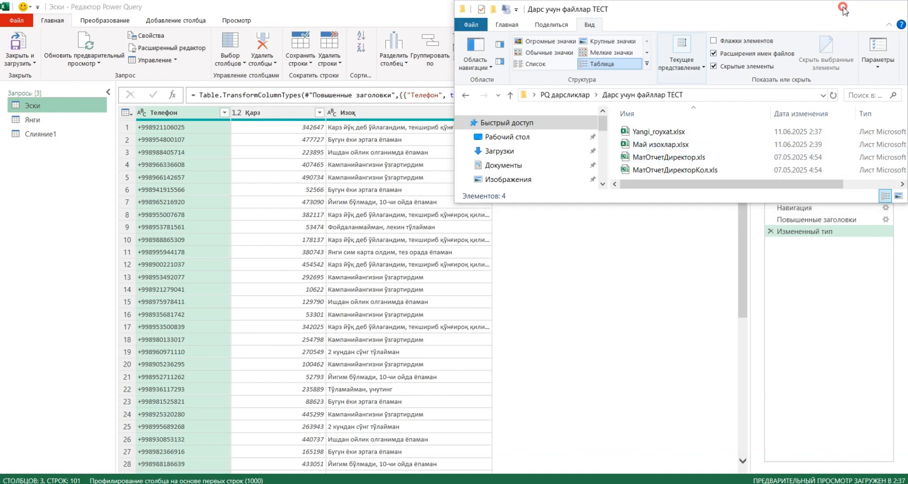
Check the source file path of the Эски query without changing it, and refresh the query preview
left_click(799, 195)
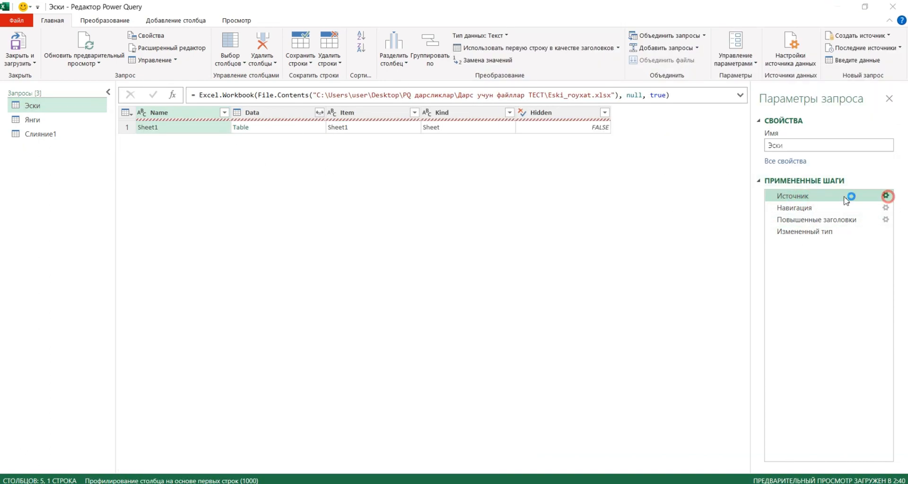
left_click(886, 196)
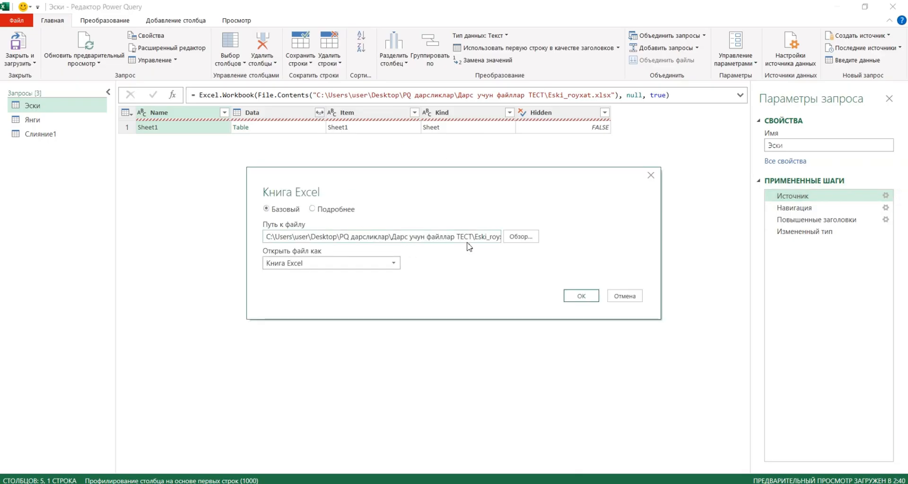
left_click(625, 296)
left_click(77, 43)
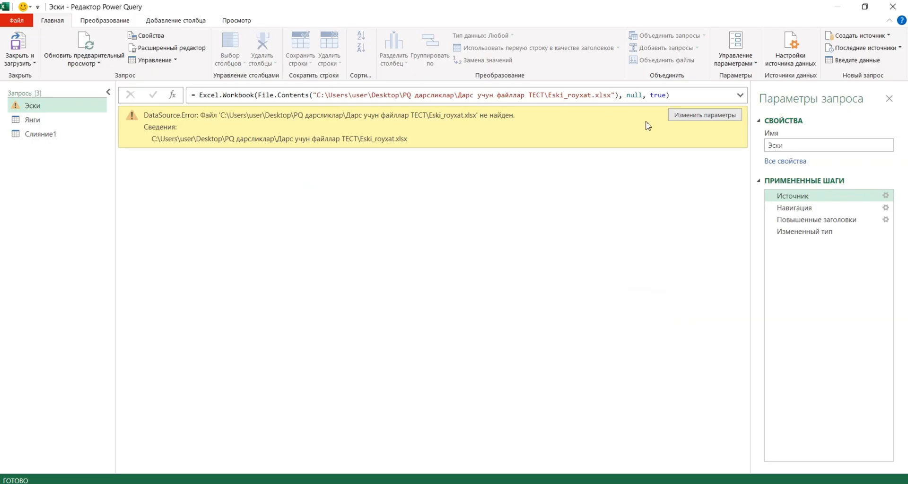
Change the Эски query's source to Май изохлар.xlsx in the Дарс учун файллар ТЕСТ folder and display its Измененный тип step
left_click(694, 115)
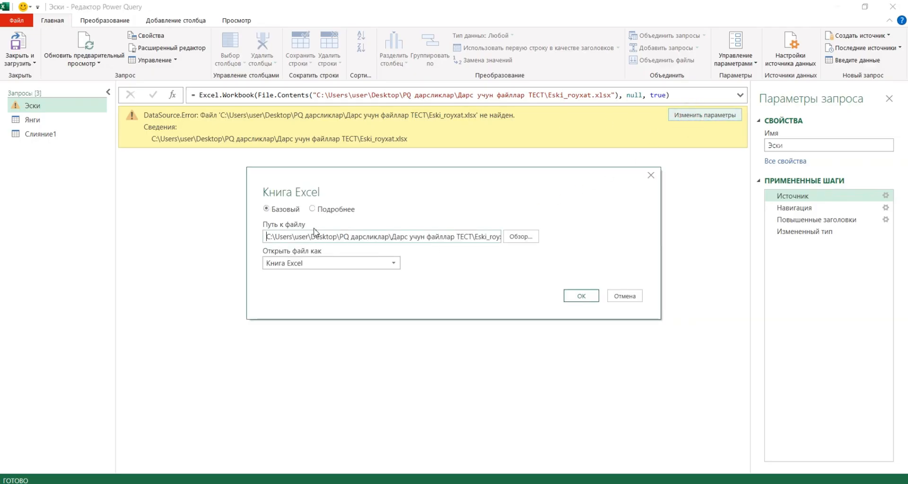
left_click(521, 237)
scroll(290, 221, "up", 1)
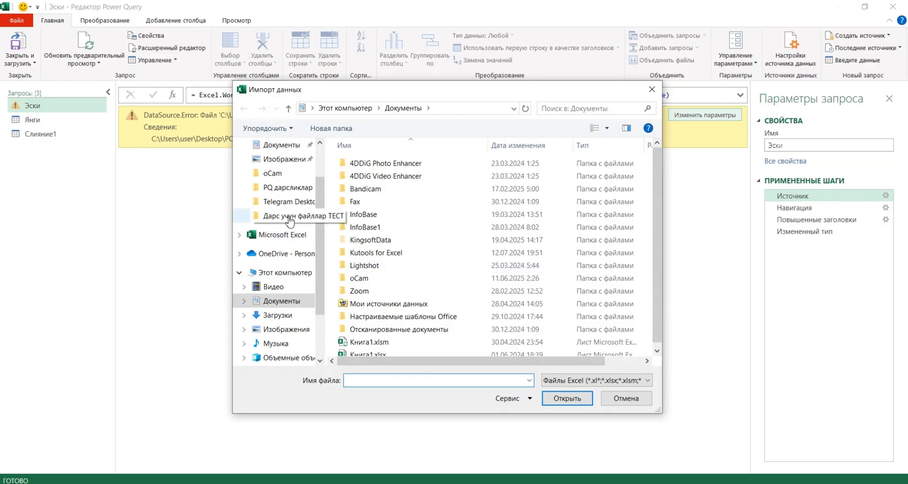
left_click(279, 188)
left_click(384, 176)
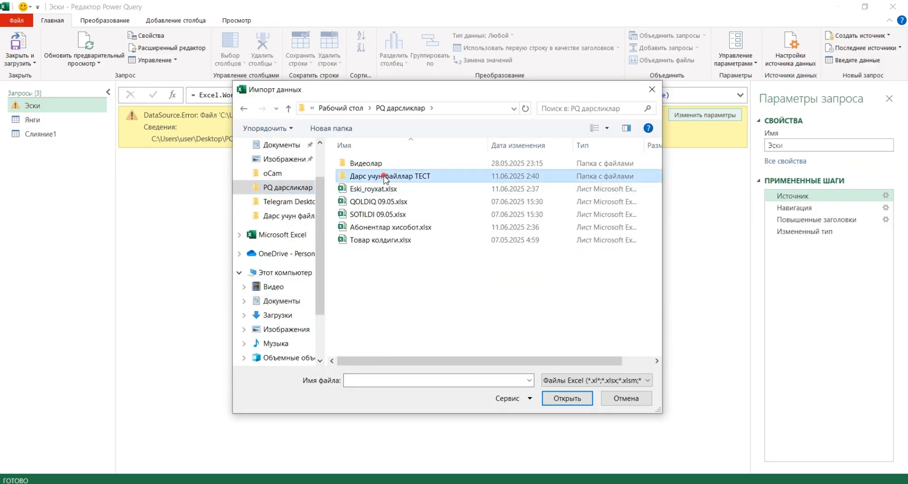
double_click(385, 176)
left_click(382, 177)
left_click(573, 399)
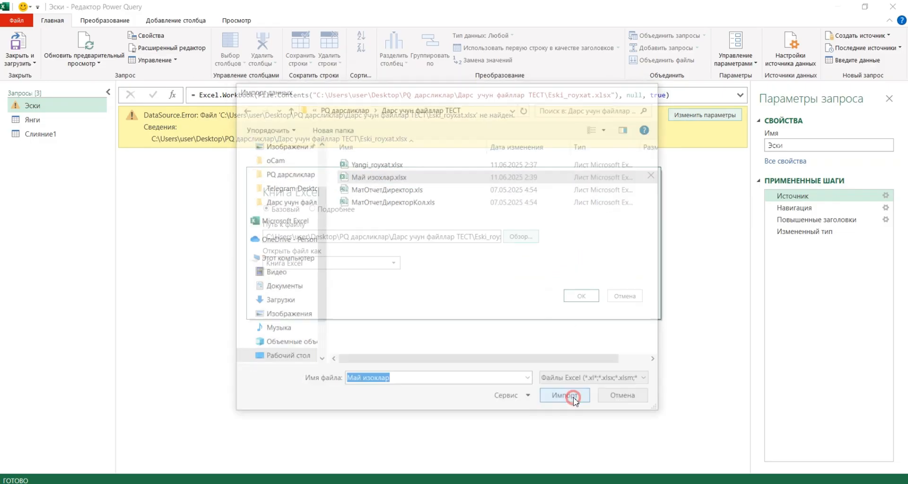
left_click(591, 299)
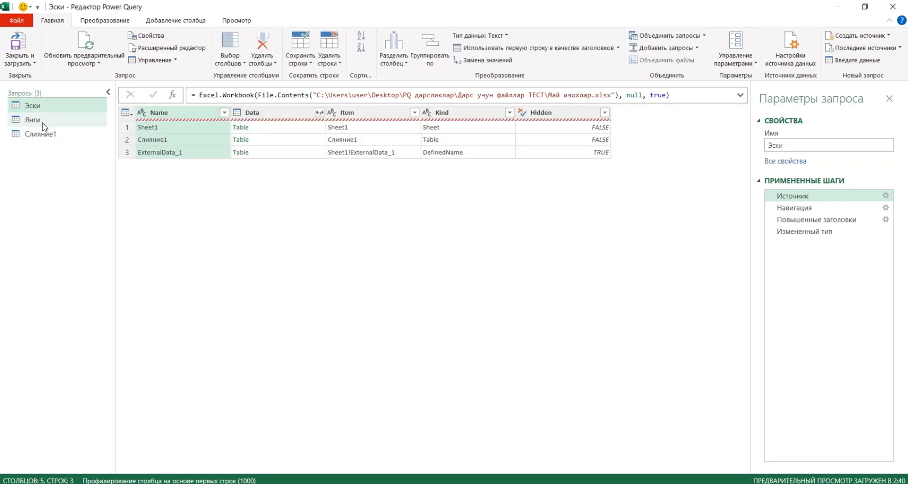
left_click(816, 233)
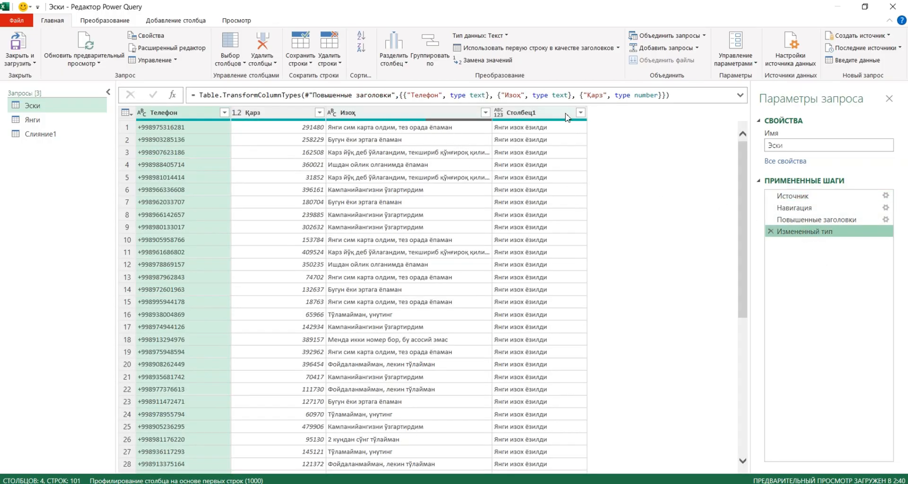
Add Столбец1 alongside Изоҳ to the columns expanded from Эски in the Слияние1 query
left_click(40, 134)
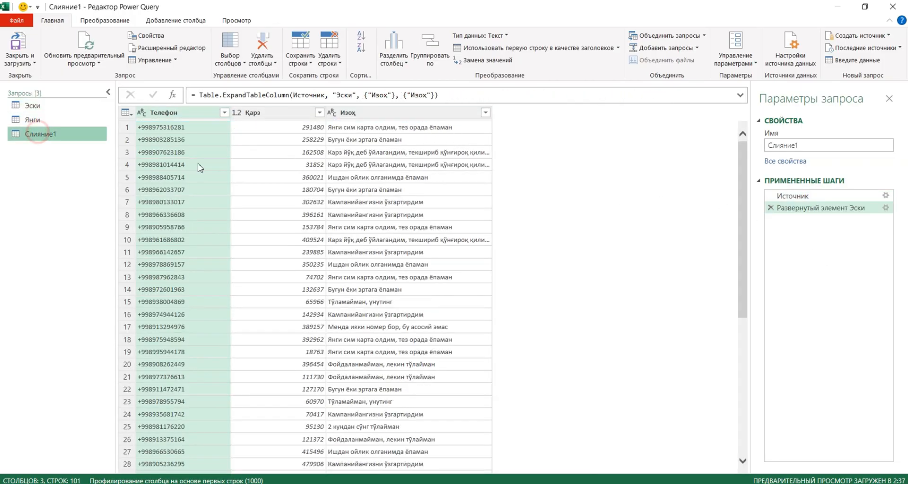
left_click(886, 207)
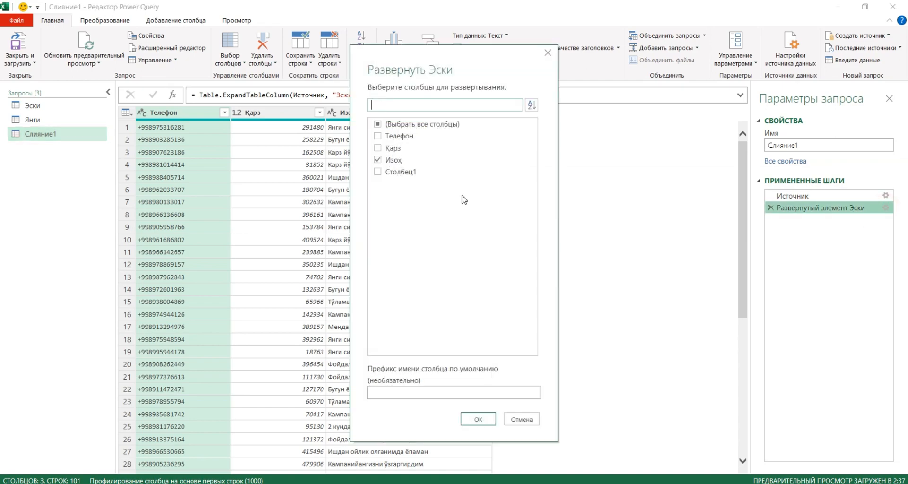
left_click(380, 173)
left_click(486, 419)
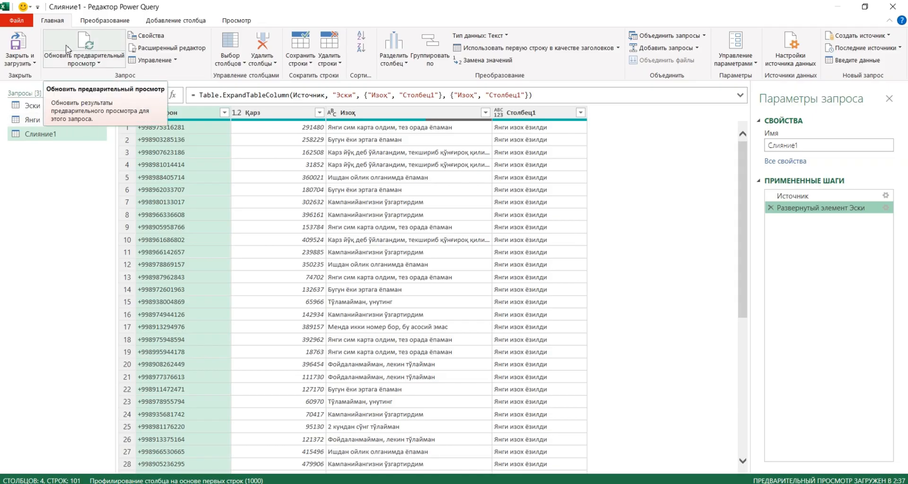
Close the query editor and load the changes to the workbook, then check the Изоҳ and Столбец1 columns of the merged table
left_click(20, 61)
left_click(41, 77)
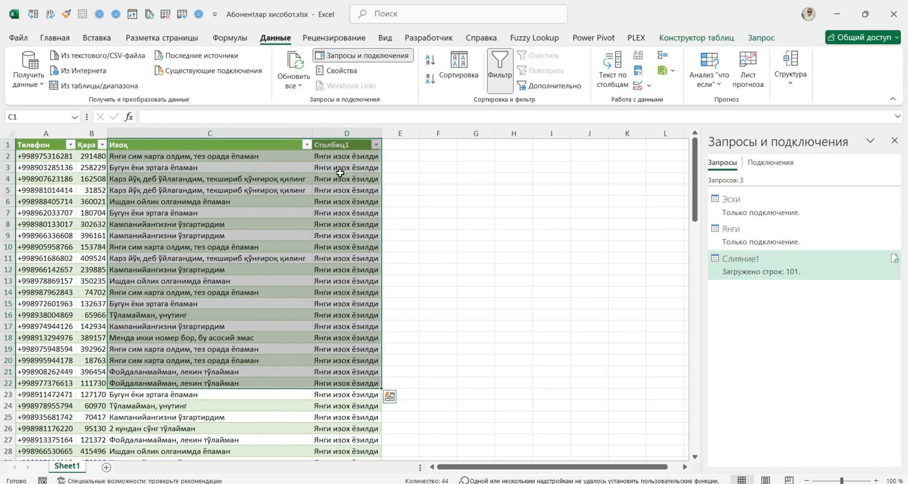
left_click_drag(184, 156, 314, 452)
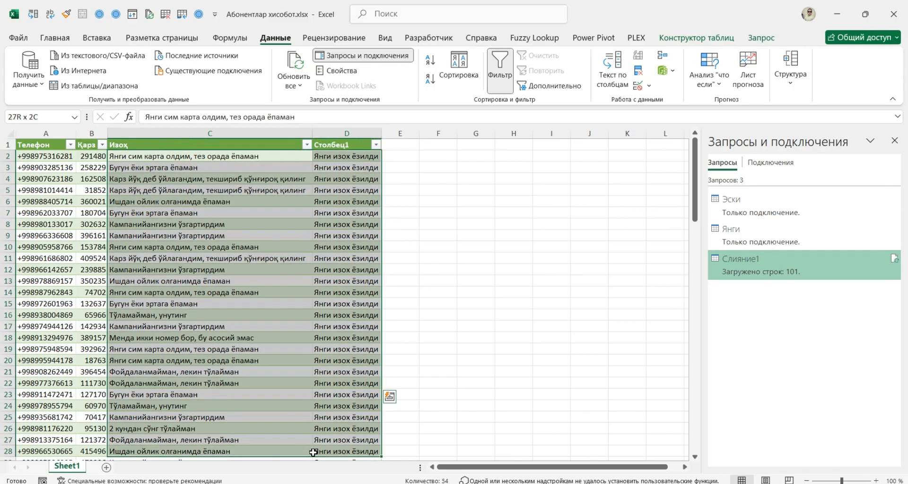
scroll(325, 344, "down", 6)
scroll(326, 345, "up", 5)
scroll(326, 346, "up", 1)
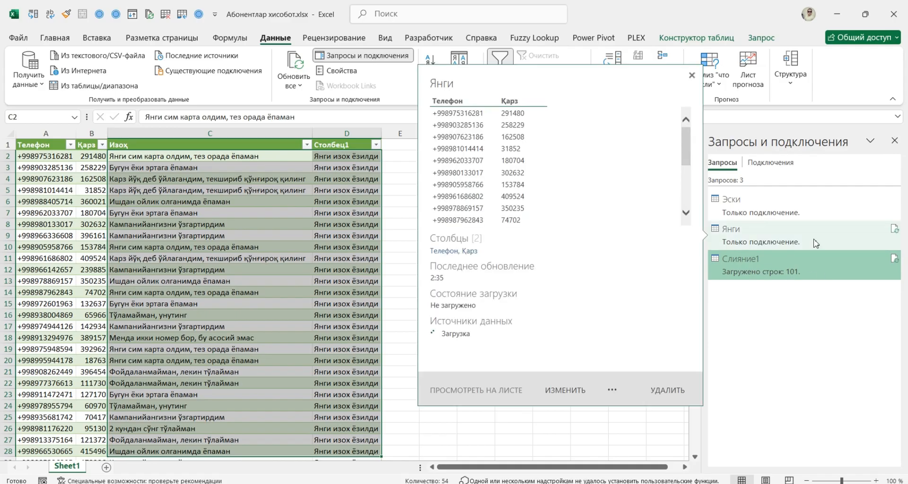
mouse_move(804, 271)
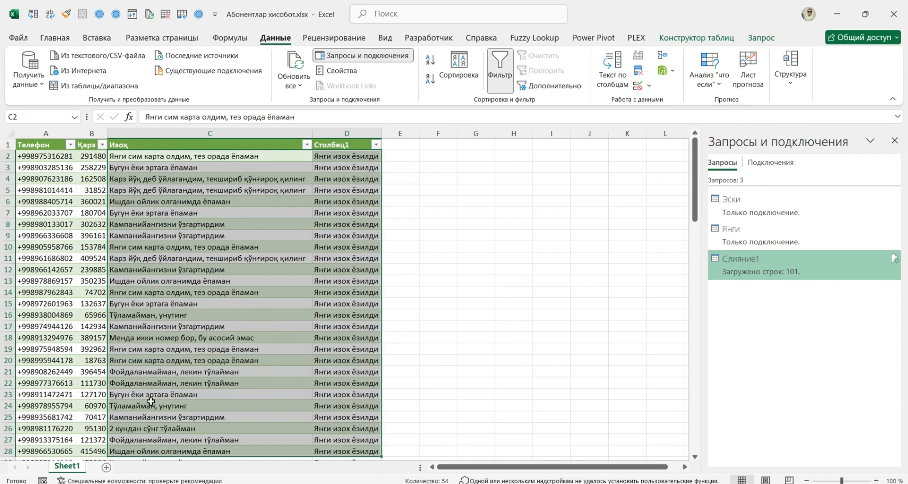
Add a new blank worksheet, select cells B2:B3 on it, and return to Sheet1
left_click(107, 468)
left_click(79, 154)
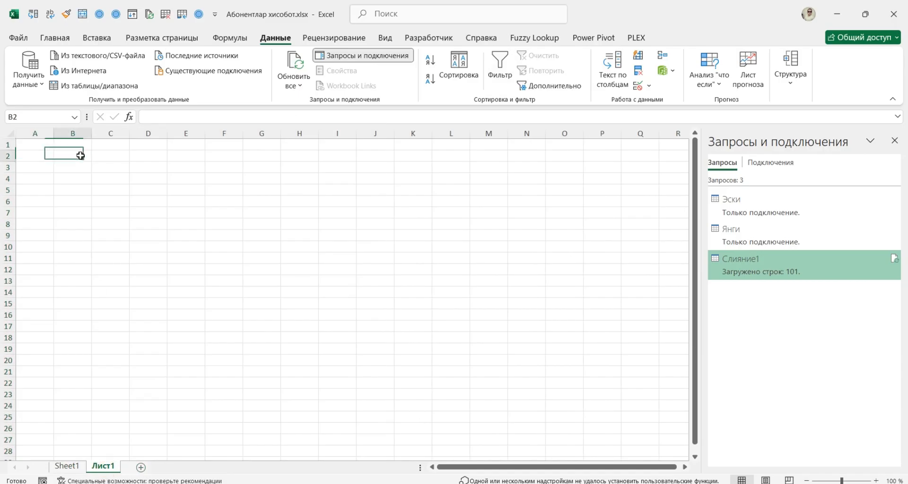
left_click(78, 164)
left_click(77, 154)
left_click(75, 170)
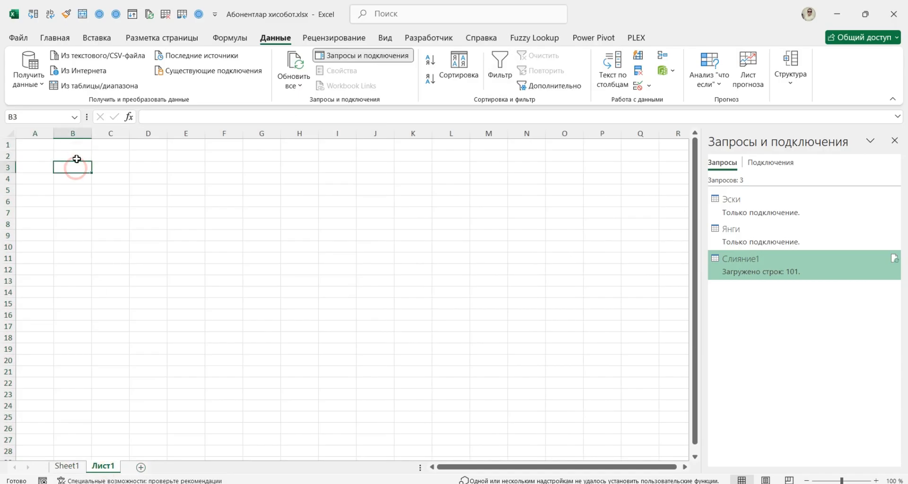
left_click_drag(77, 158, 78, 172)
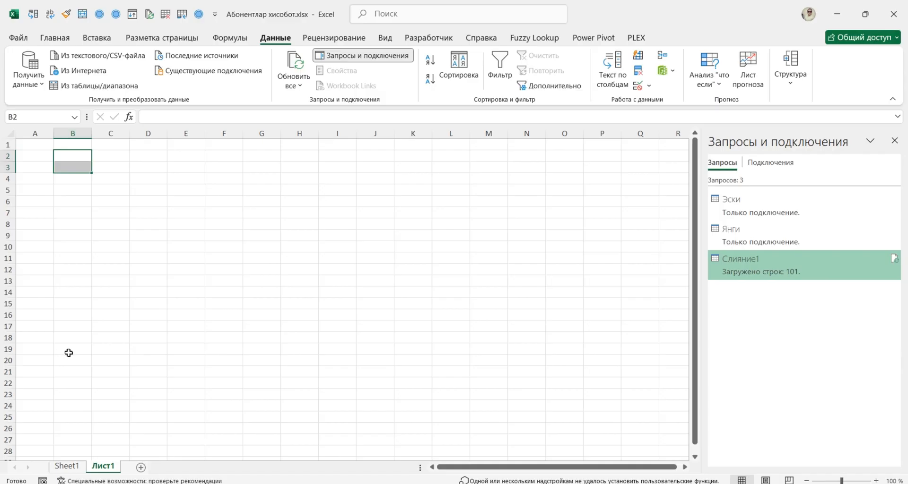
left_click(67, 466)
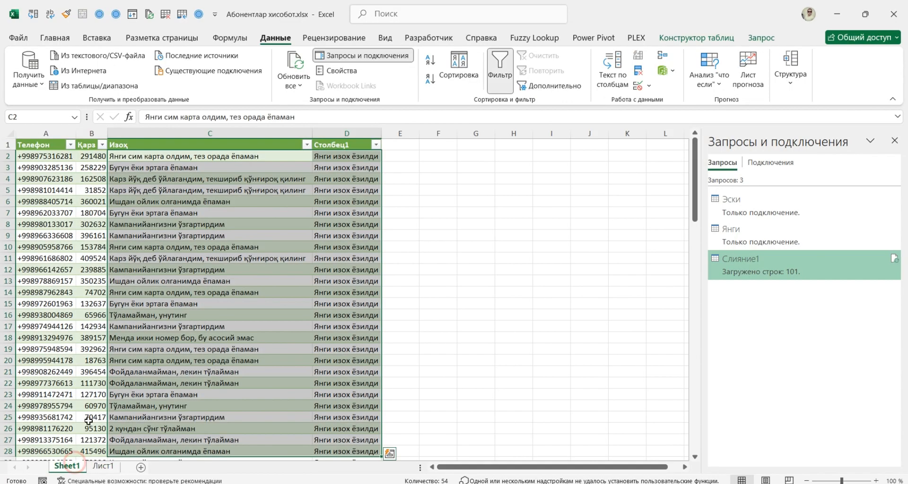